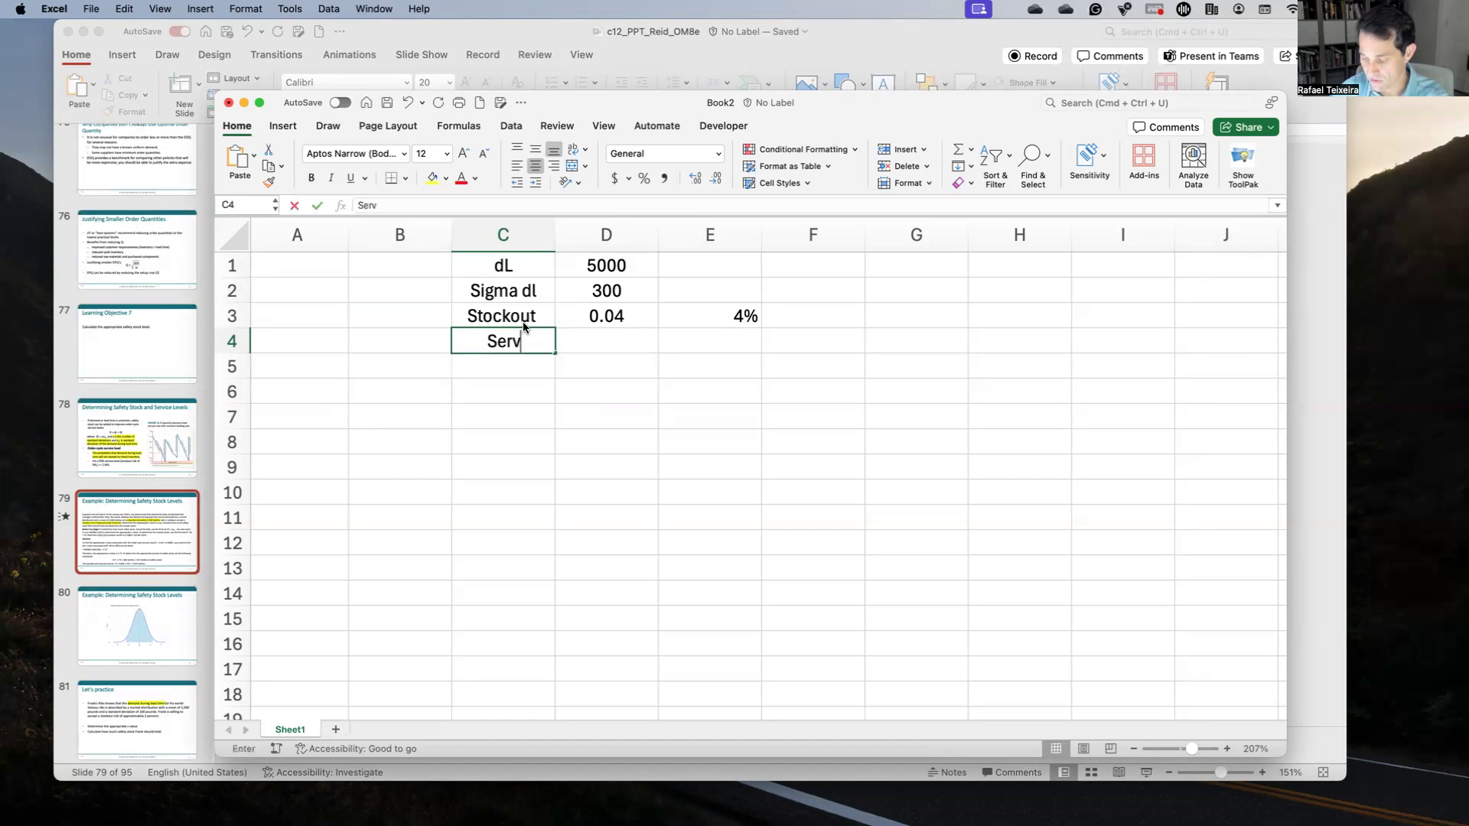
# Label C4 "Service level" and calculate it in D4 as one minus the stockout probability in D3
pyautogui.press('Tab')
pyautogui.write('=1-')
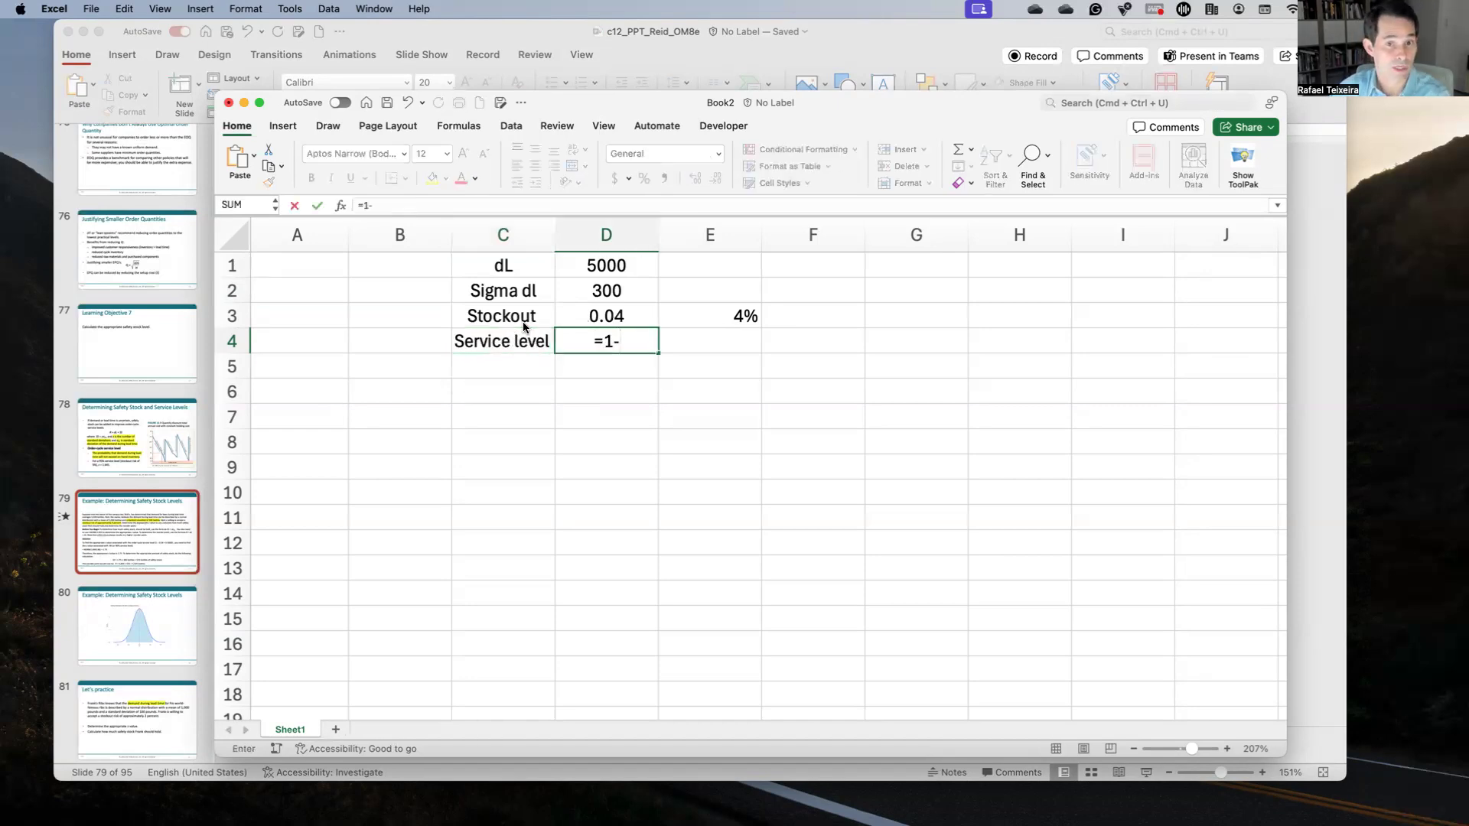
pyautogui.press('Up')
pyautogui.press('Return')
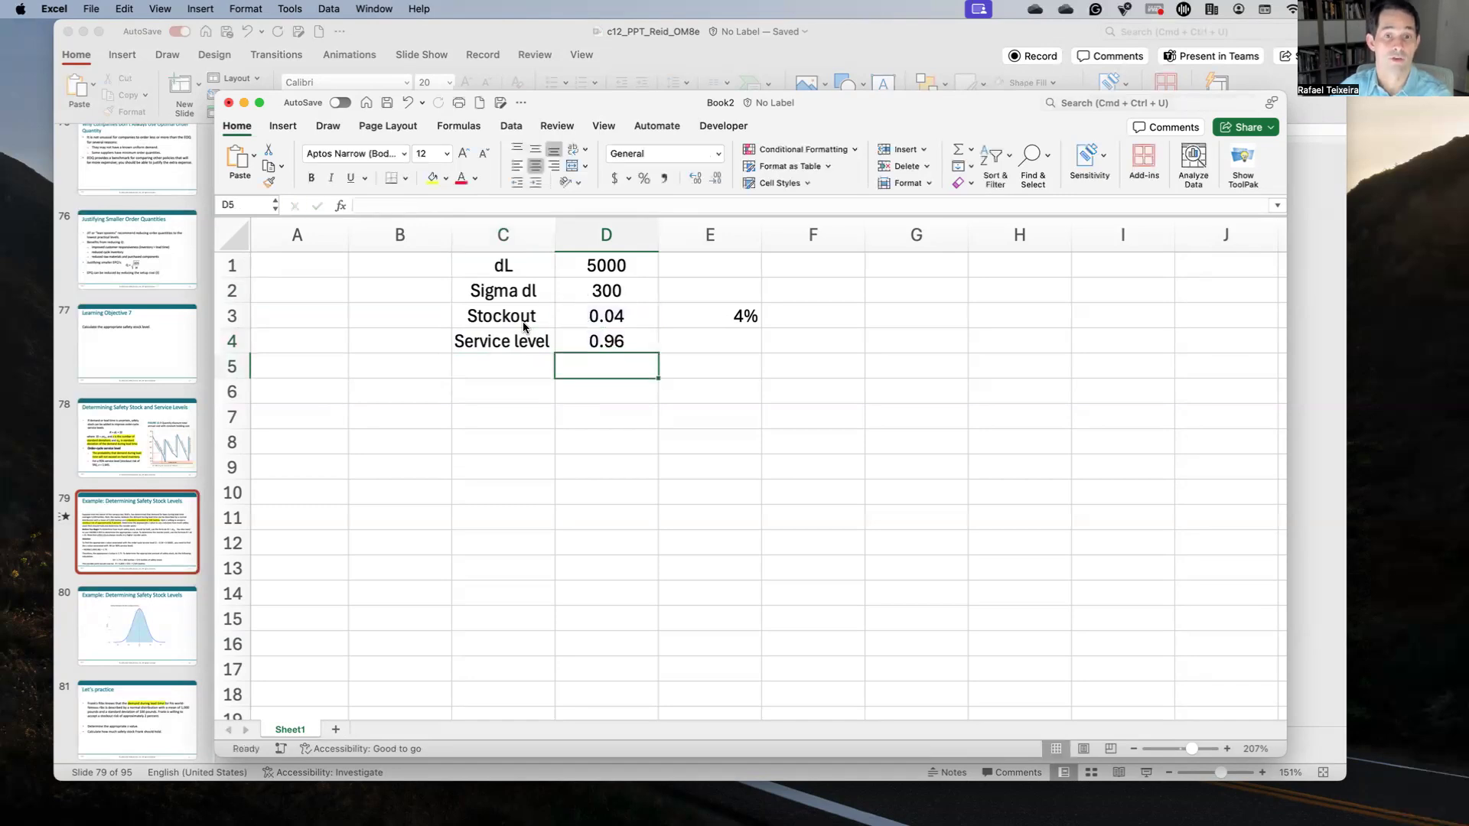
# Enter the service level as 96% in E4, beside its decimal value
pyautogui.press('Up')
pyautogui.press('Right')
pyautogui.write('9')
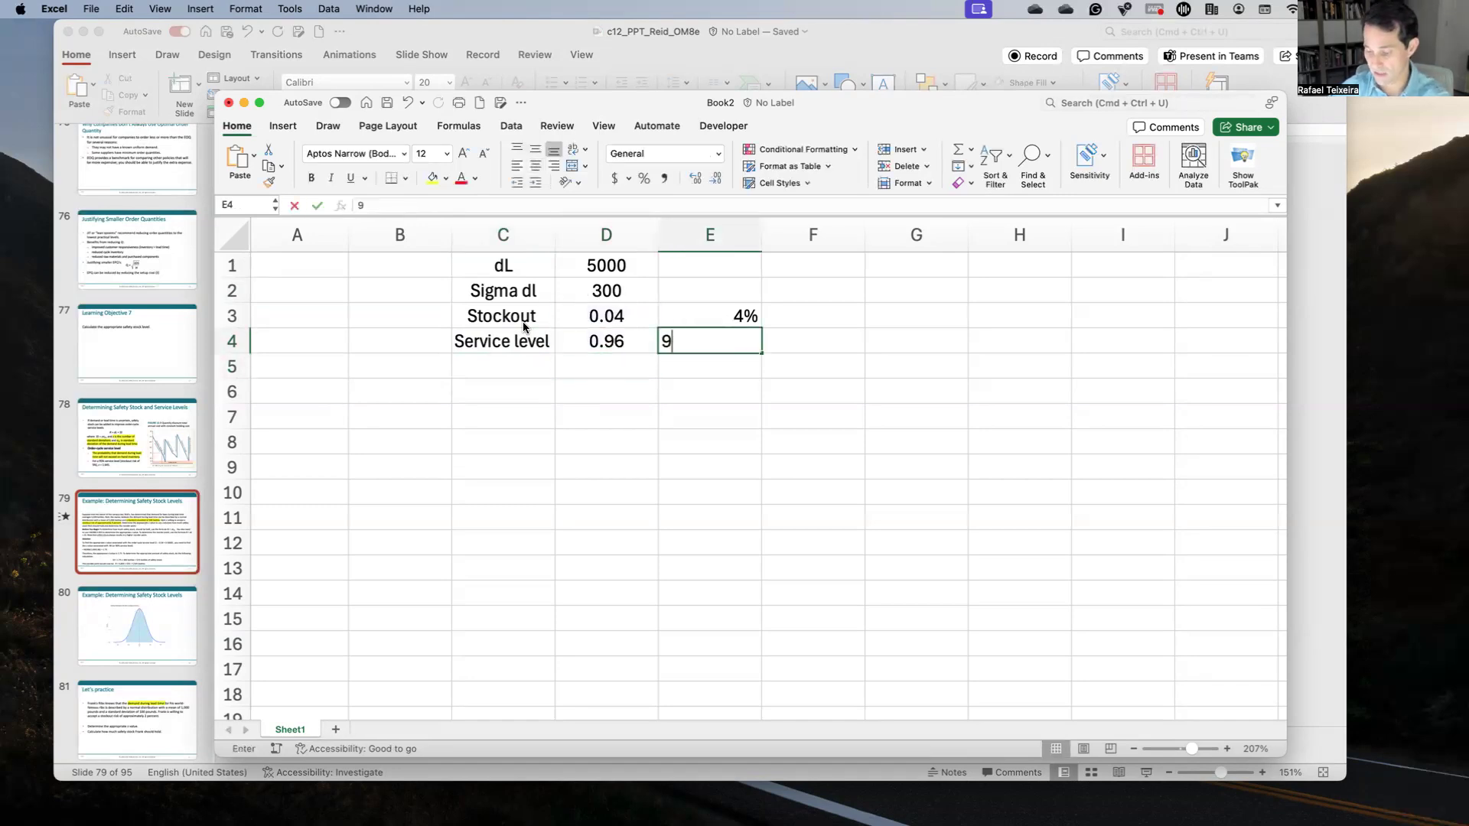
pyautogui.write('6%')
pyautogui.press('Return')
# Enter the label "z" in C6, leaving one empty row beneath the service level
pyautogui.press('Down')
pyautogui.press('Left')
pyautogui.press('Left')
pyautogui.write('z')
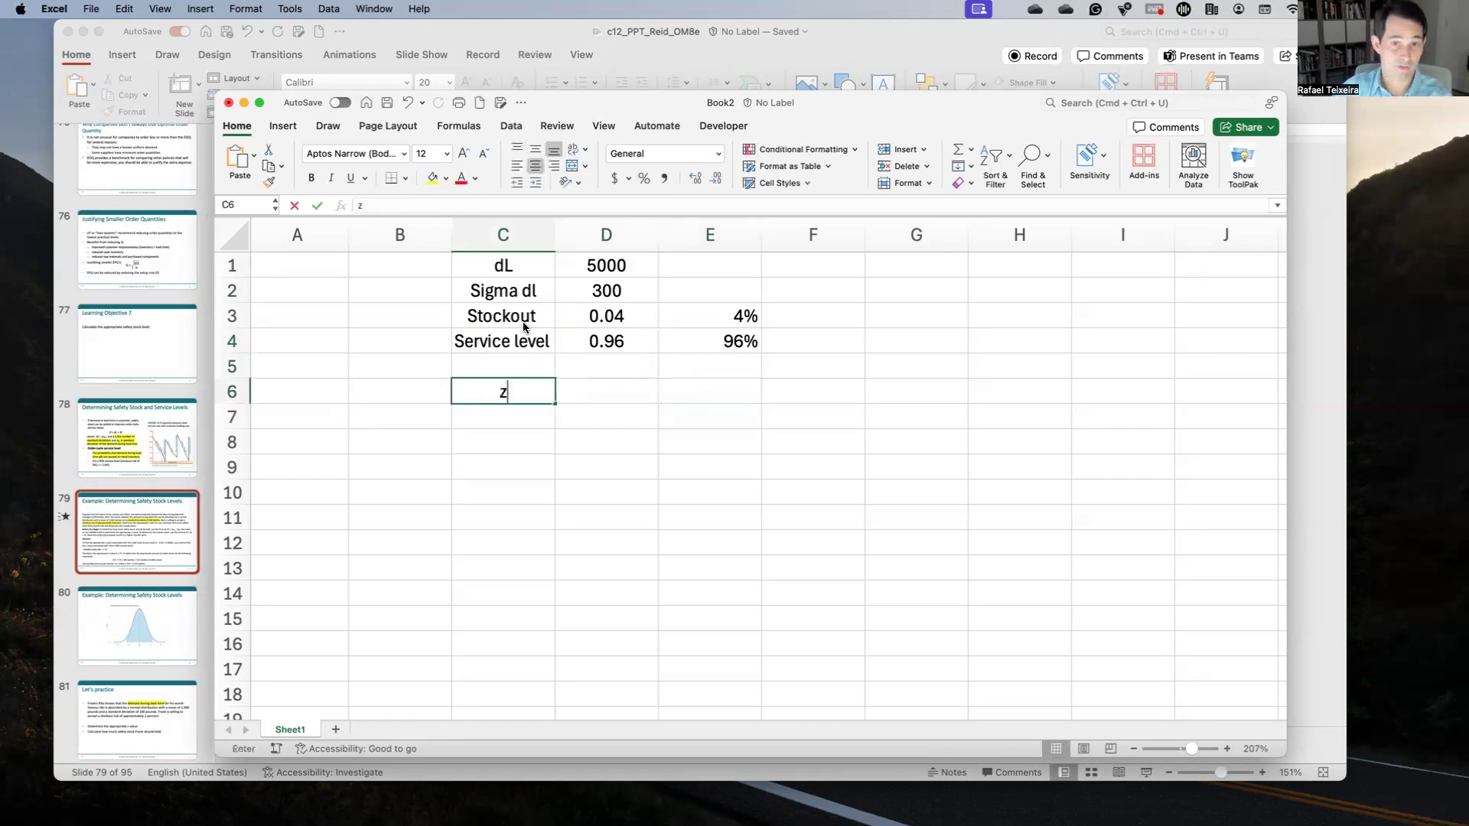
pyautogui.press('Tab')
# Calculate the z value in D6 with =NORM.S.INV(D4), using the decimal service level as the probability
pyautogui.click(578, 344)
pyautogui.moveTo(579, 346); pyautogui.dragTo(636, 347)
pyautogui.click(598, 401)
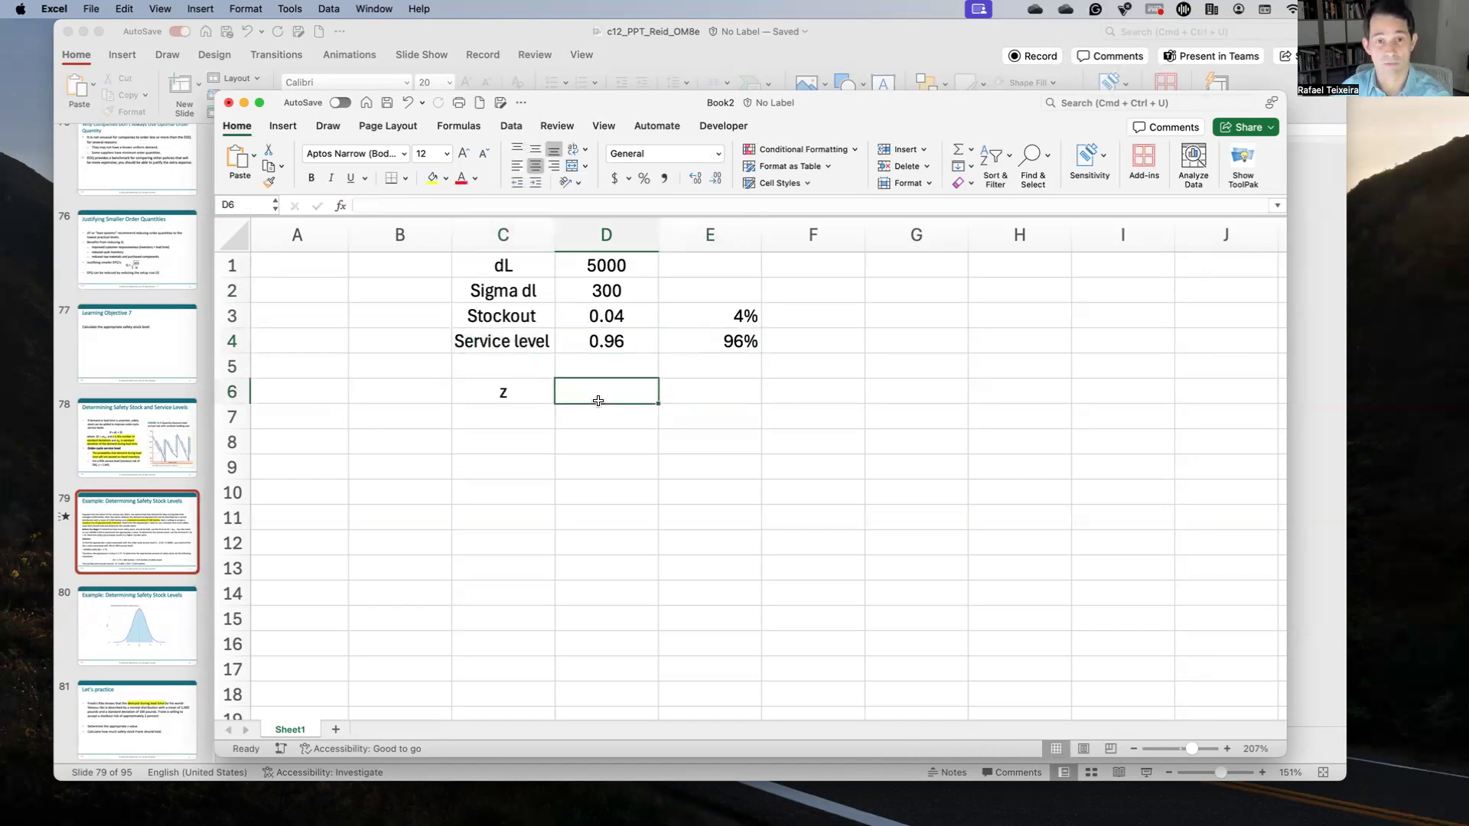
pyautogui.write('=')
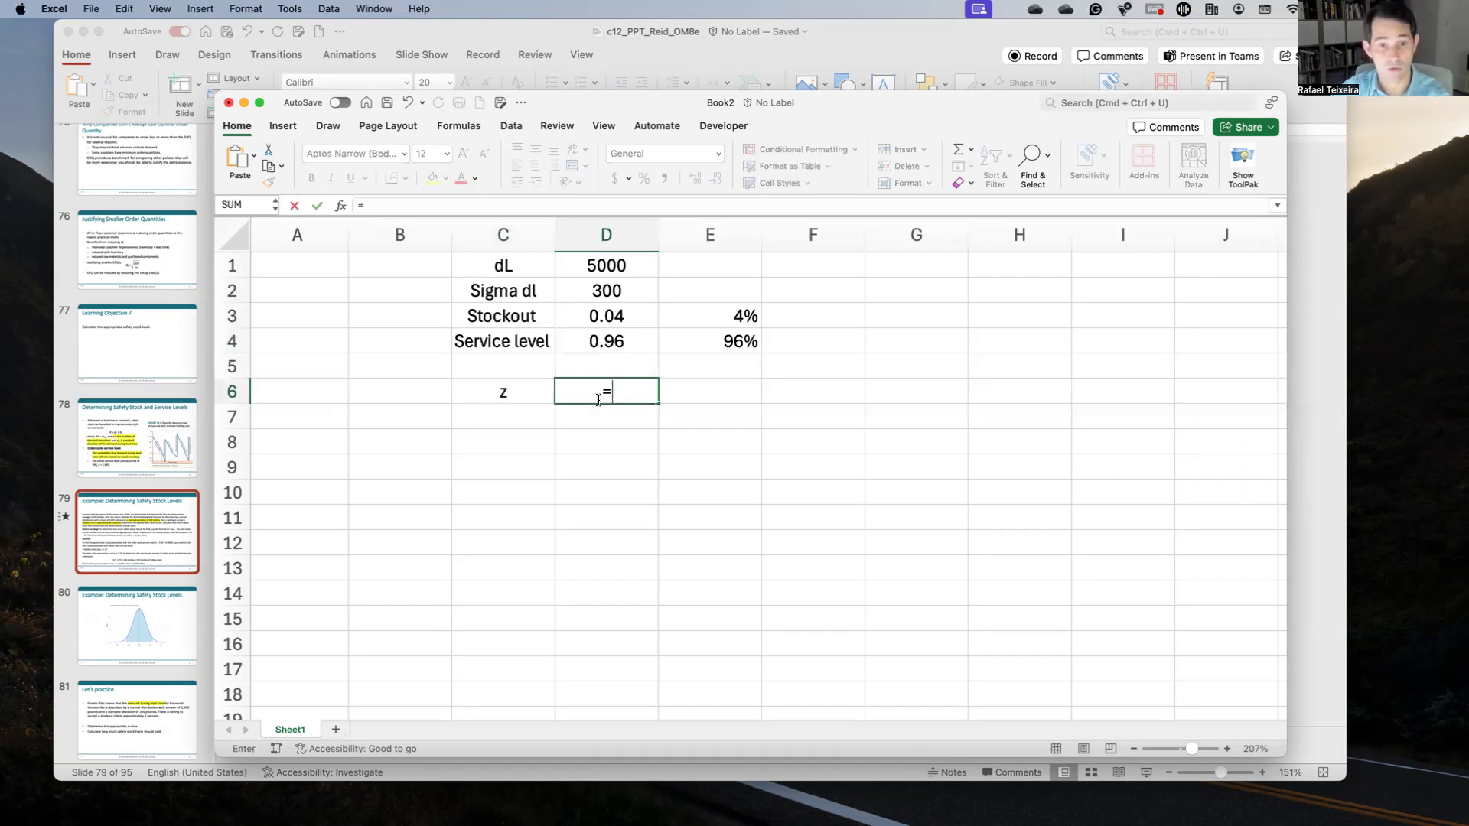
pyautogui.write('norm.s')
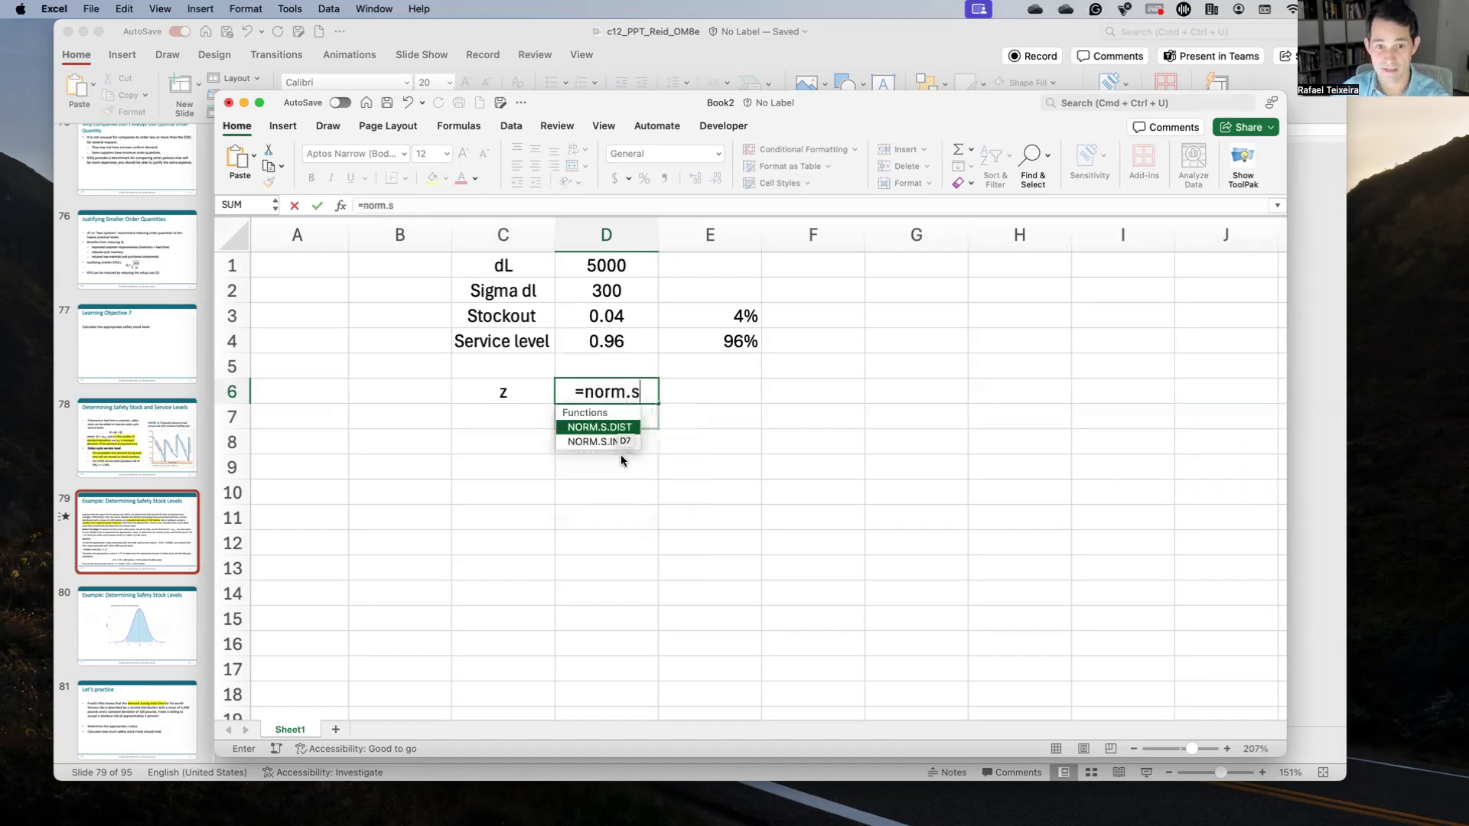
pyautogui.write('.inv(')
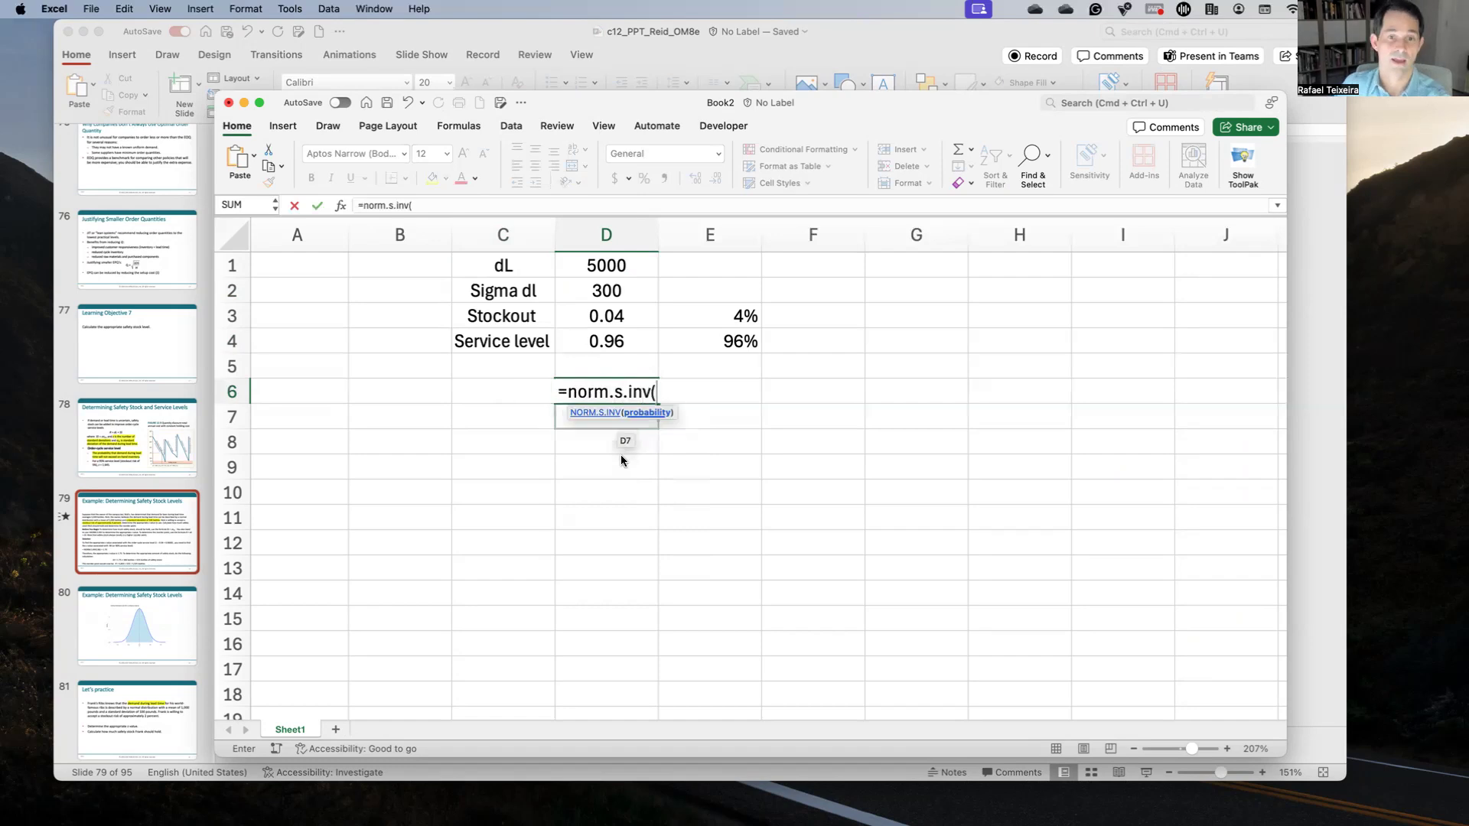
pyautogui.click(626, 342)
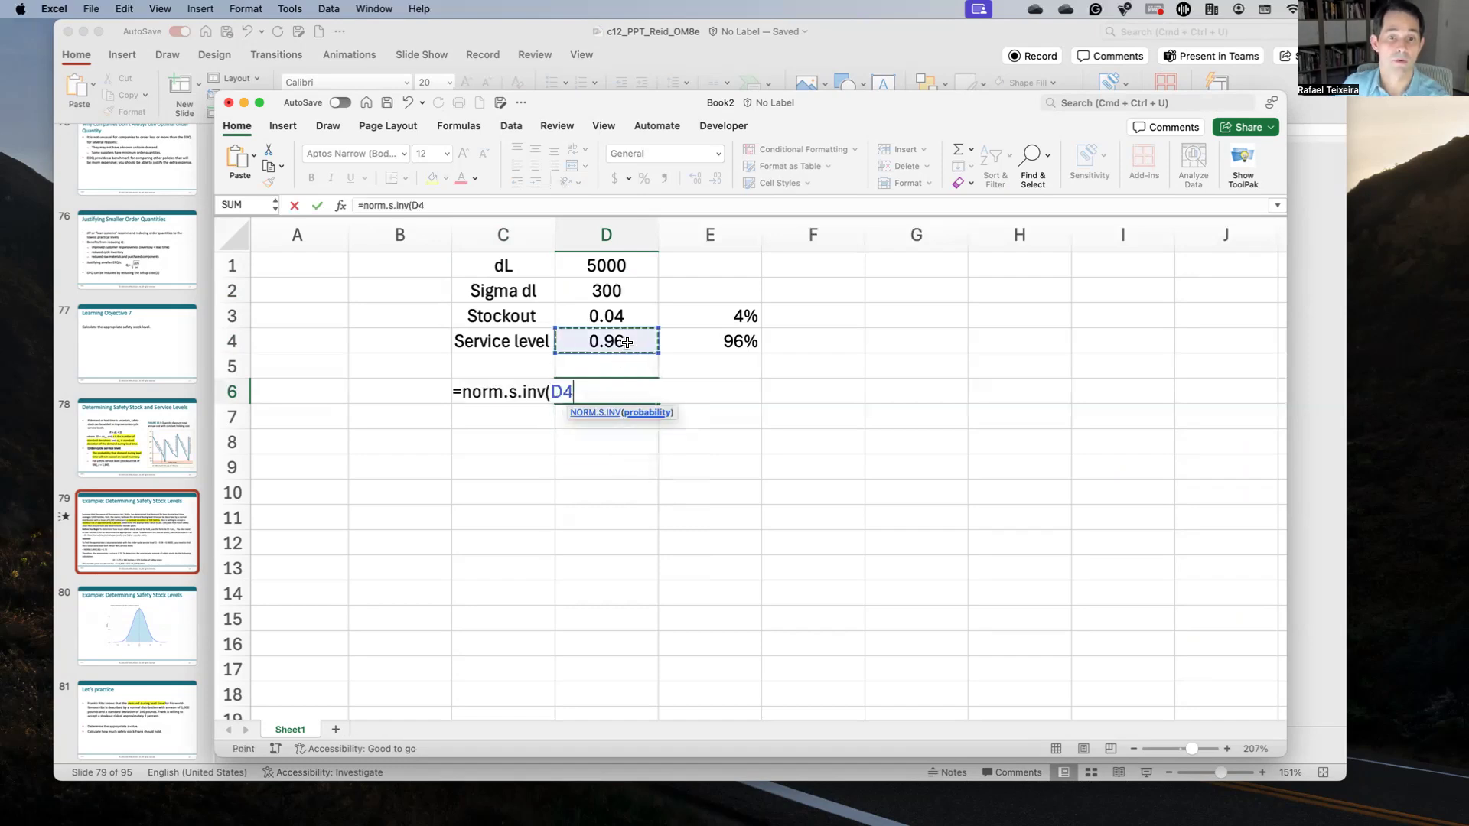
pyautogui.write(')')
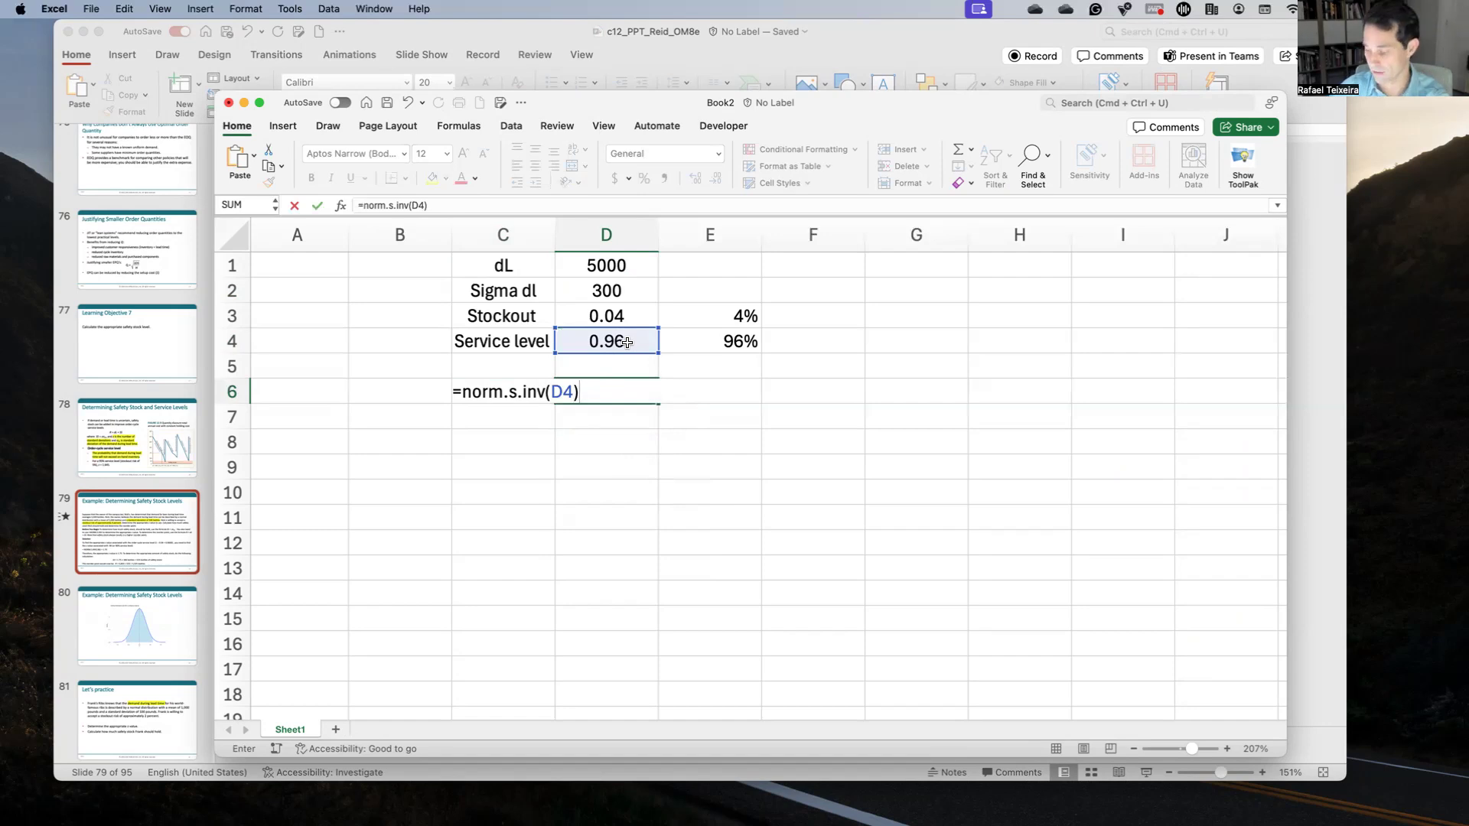
pyautogui.press('Return')
# Show the z value in D6 with two decimal places
pyautogui.press('Up')
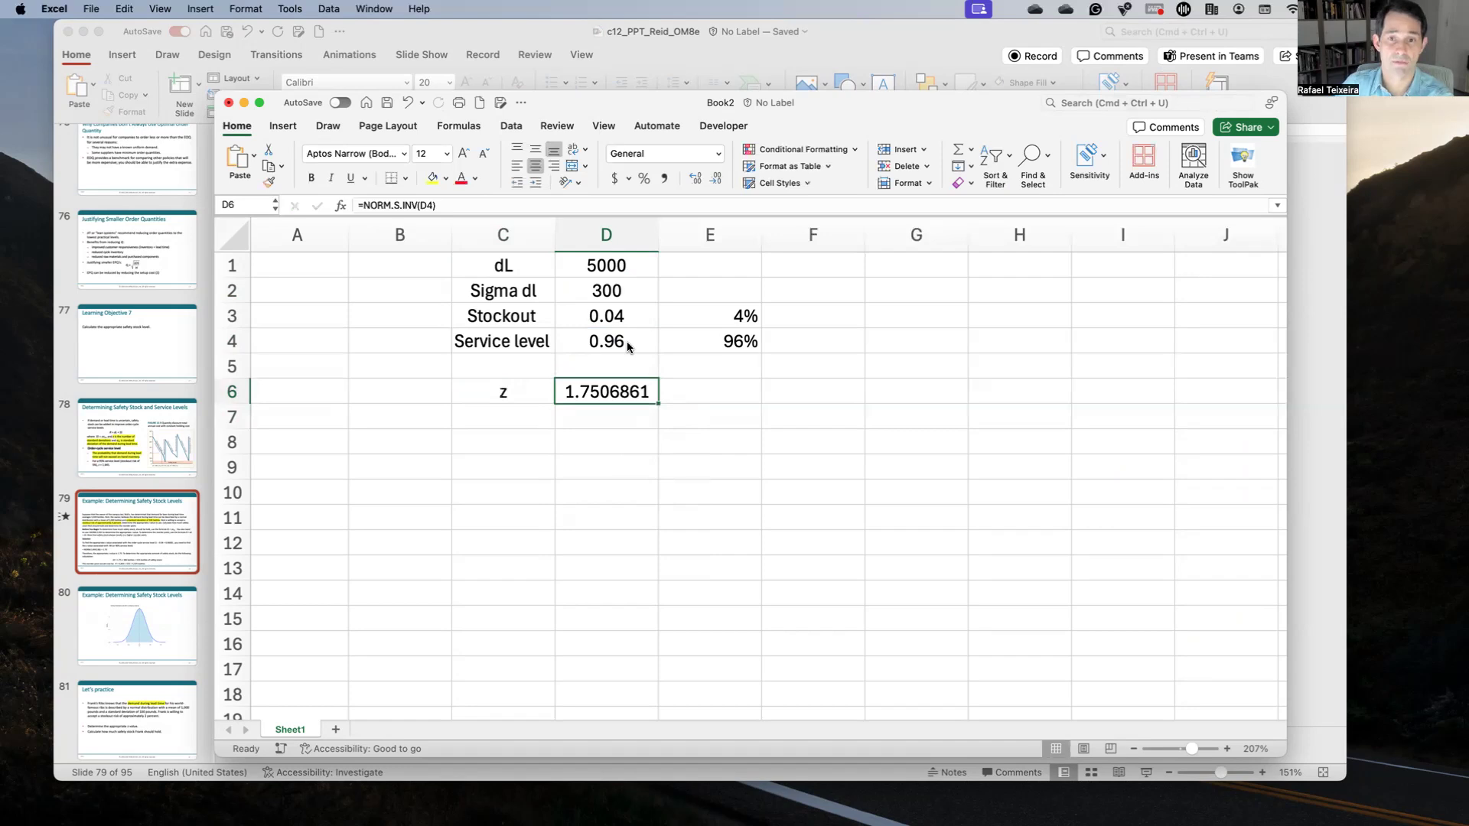
pyautogui.click(716, 181)
pyautogui.click(716, 181)
pyautogui.click(716, 180)
pyautogui.click(716, 180)
pyautogui.click(716, 180)
# Enter the label "Safety stock" in C8
pyautogui.click(531, 440)
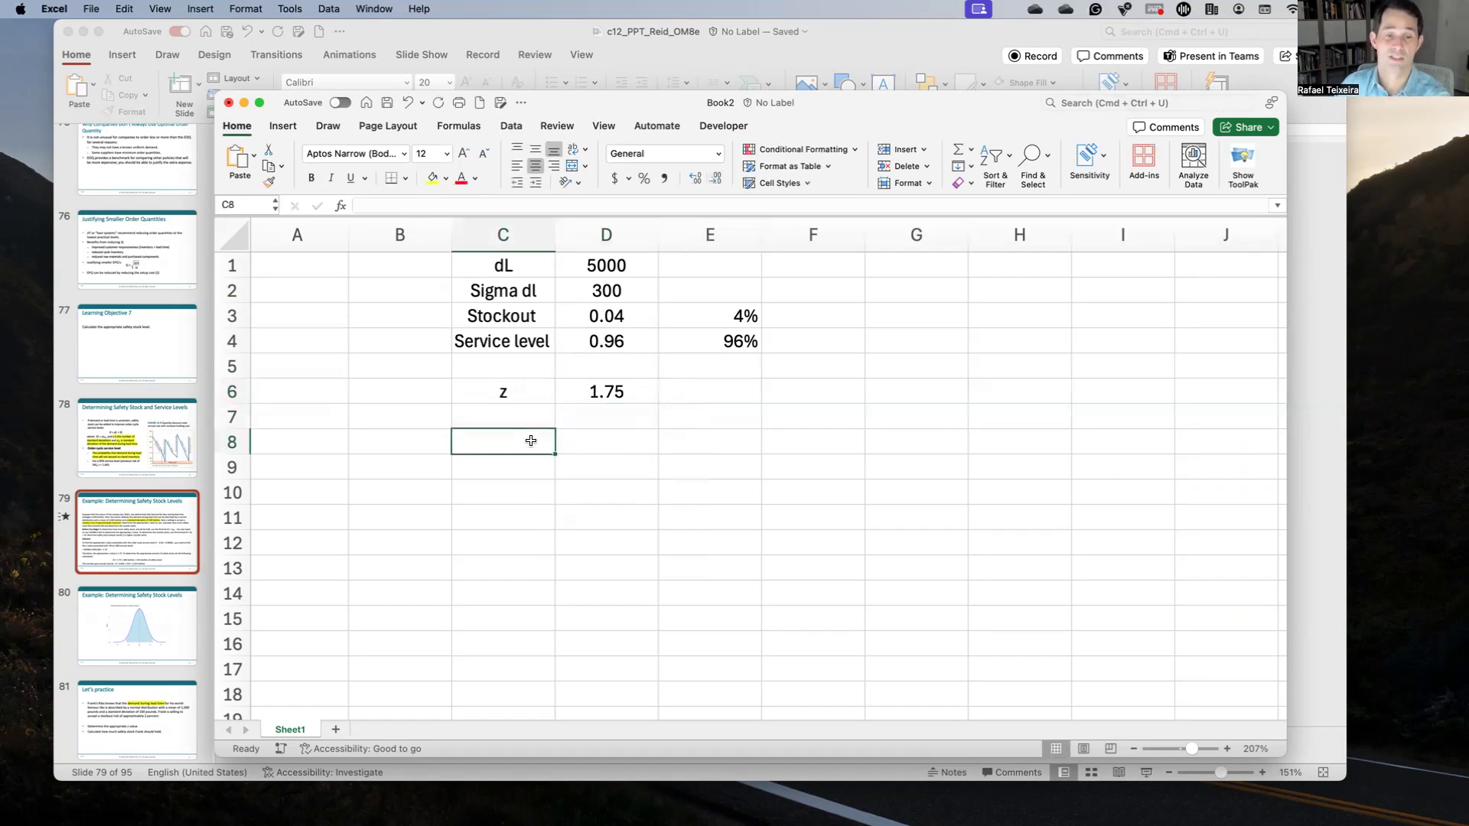
pyautogui.write('Safe')
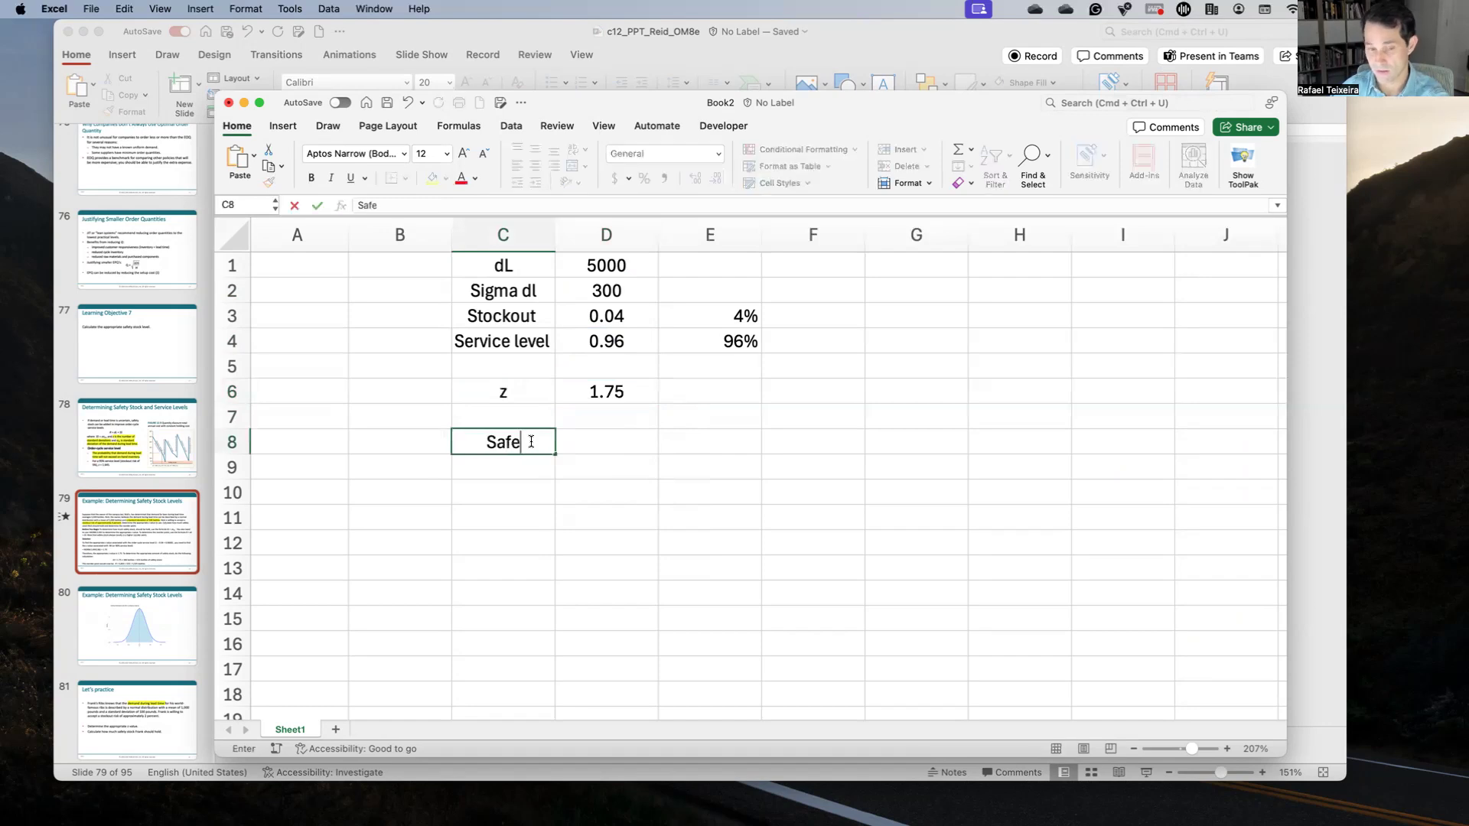
pyautogui.write('ty stock')
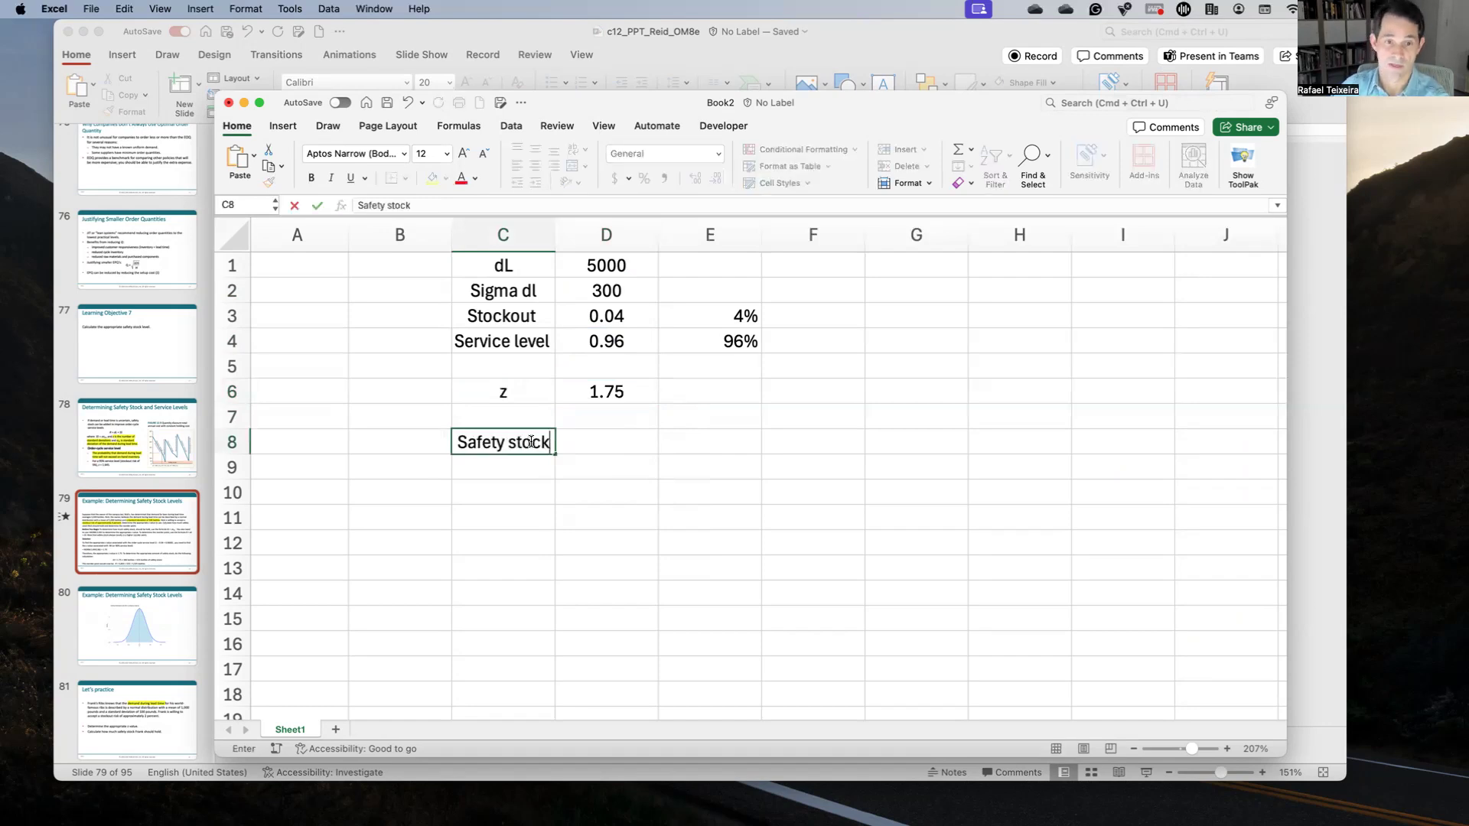
pyautogui.press('Tab')
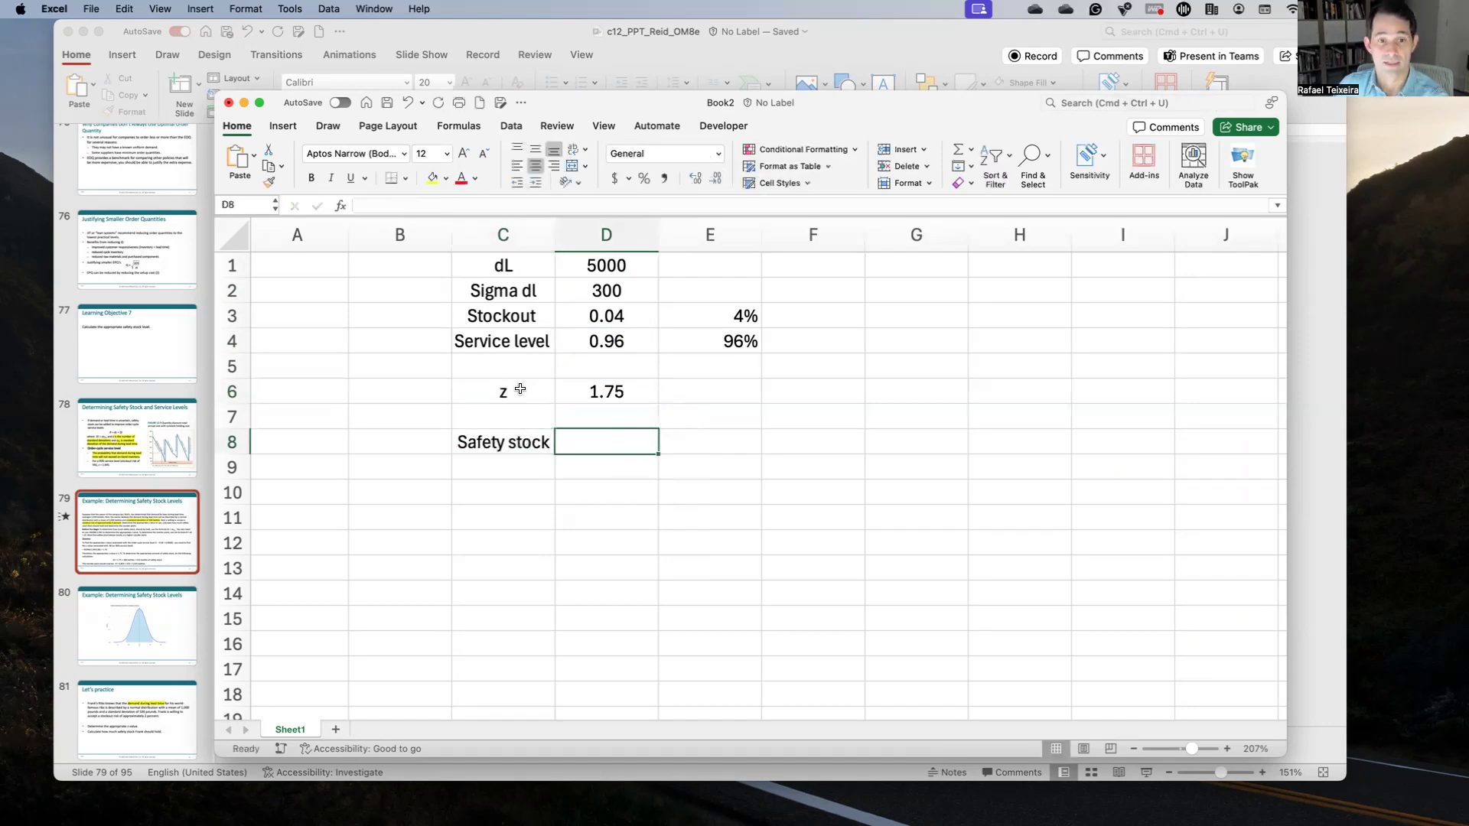
# Calculate the safety stock in D8 as z times the demand standard deviation with =D6*D2
pyautogui.click(543, 296)
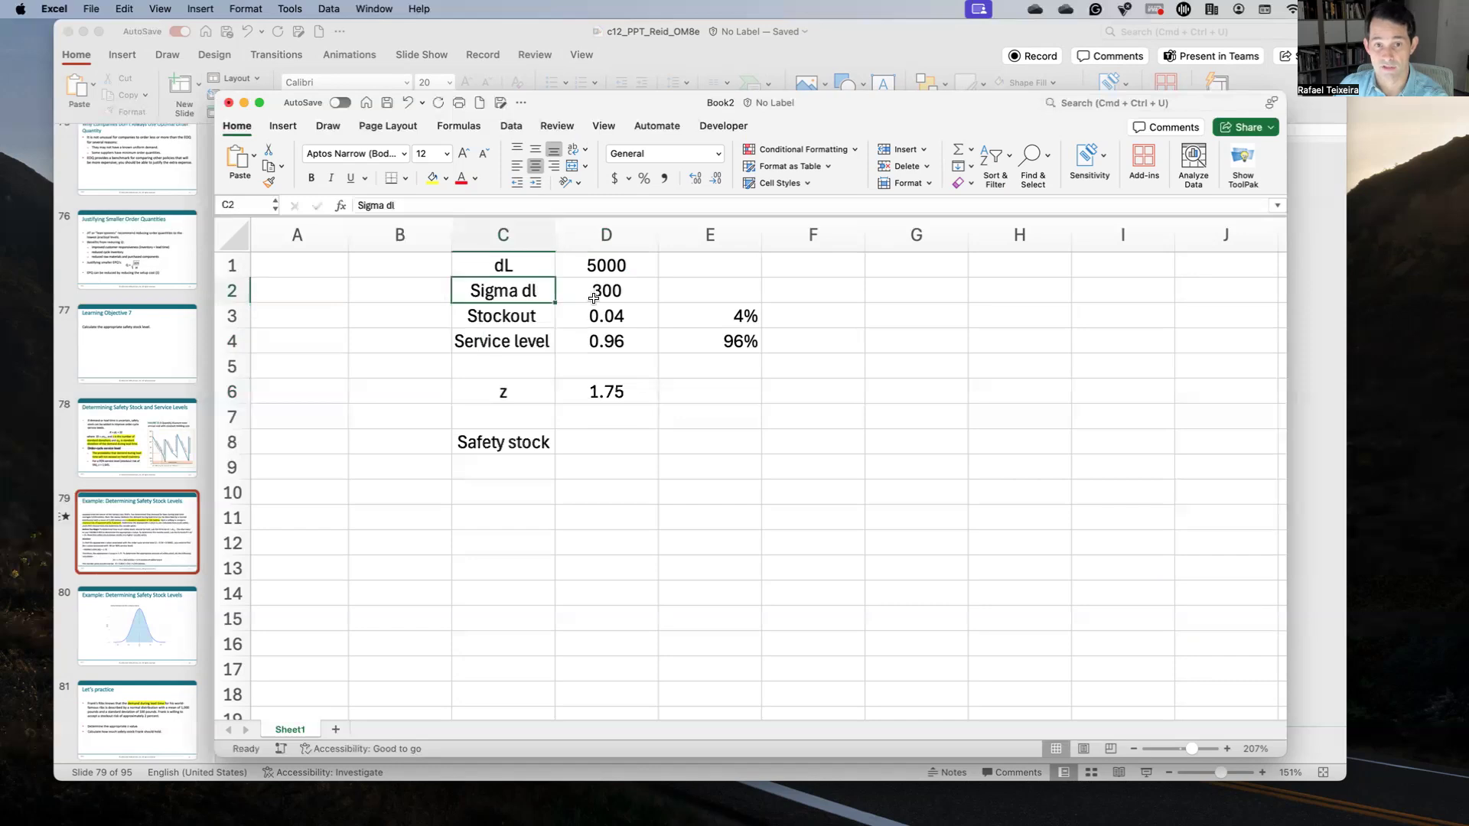
pyautogui.click(584, 452)
pyautogui.write('=')
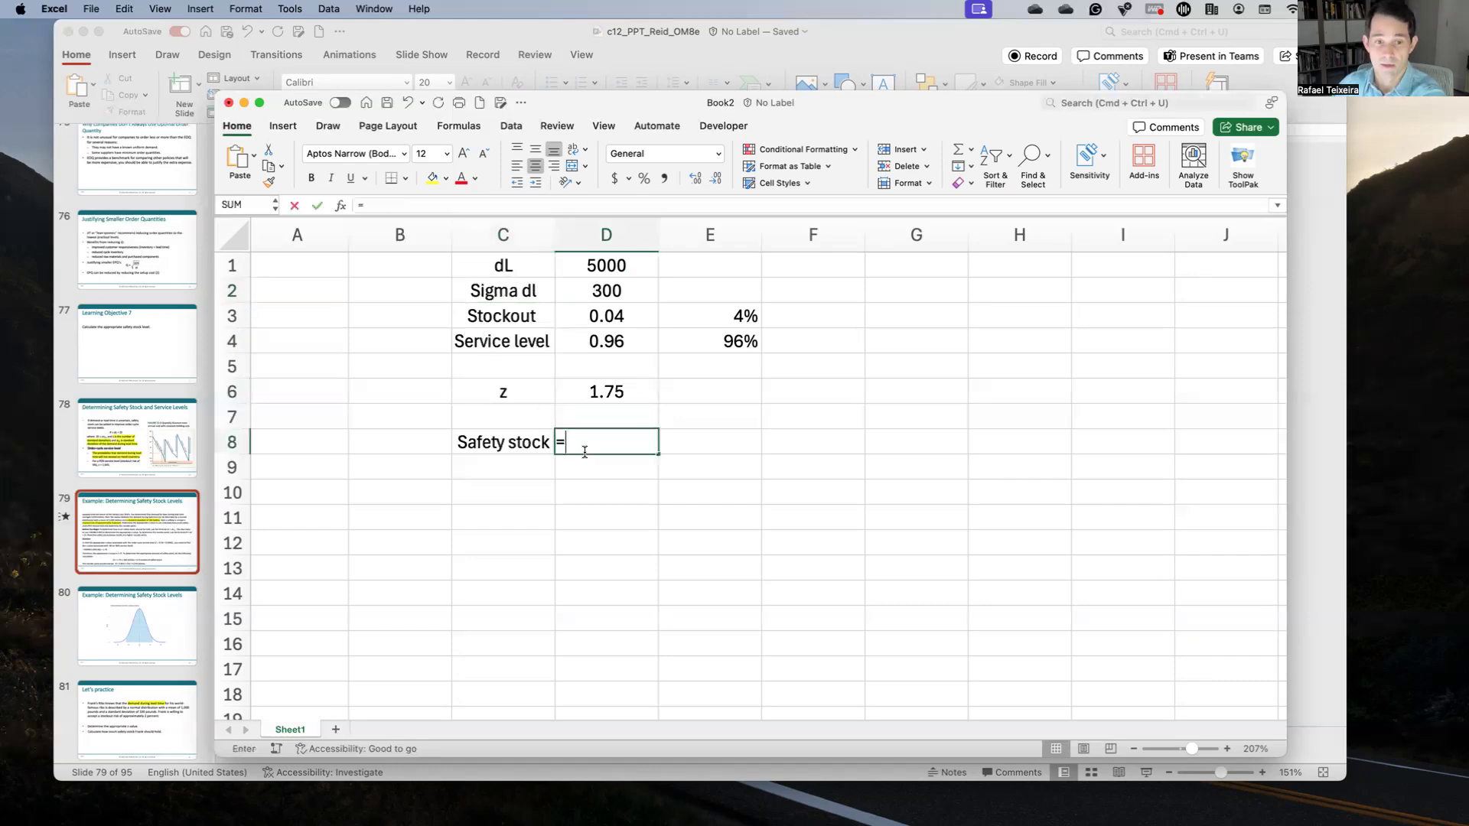
pyautogui.click(605, 395)
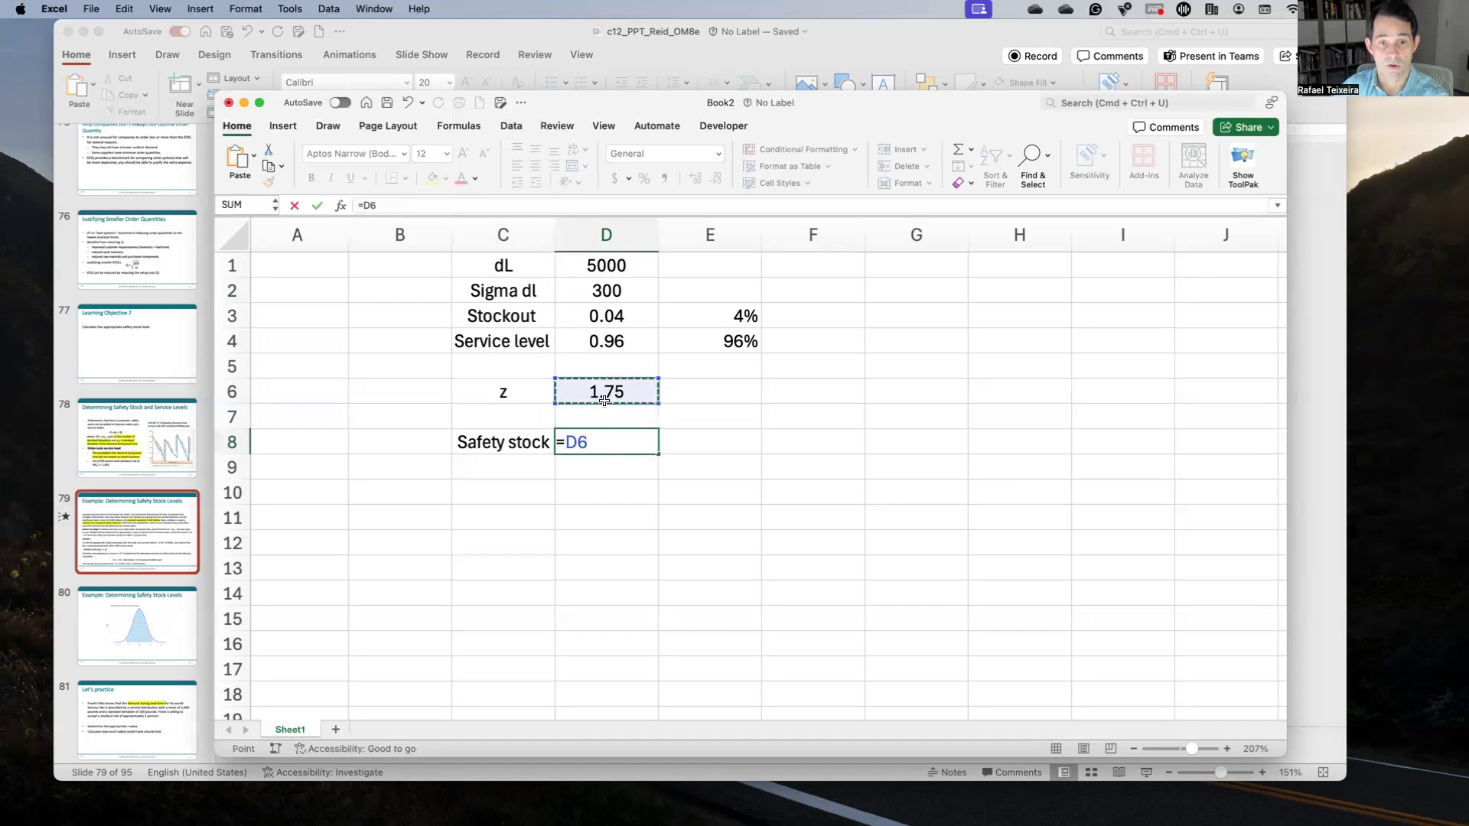
pyautogui.write('*')
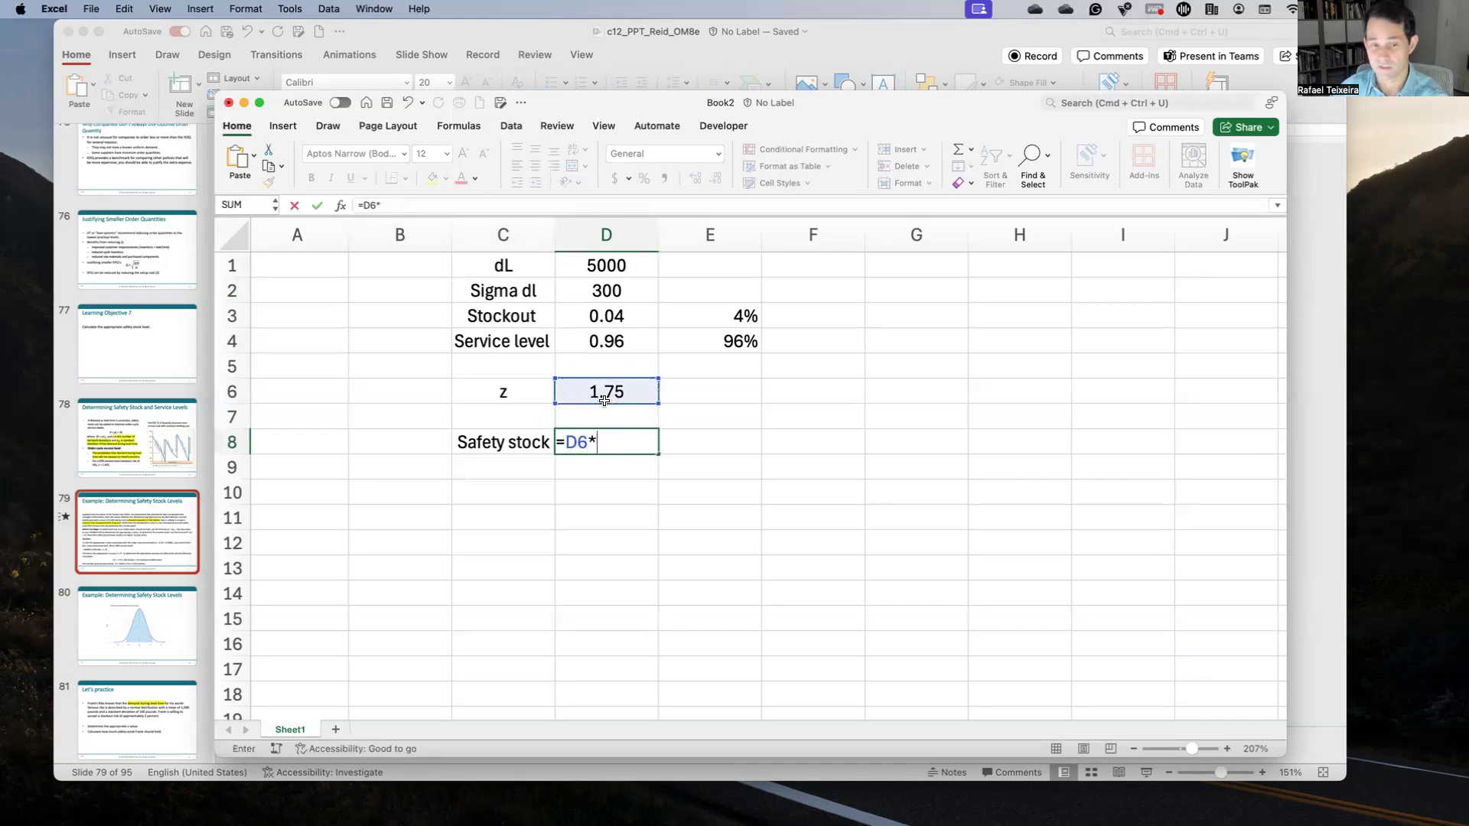
pyautogui.click(590, 297)
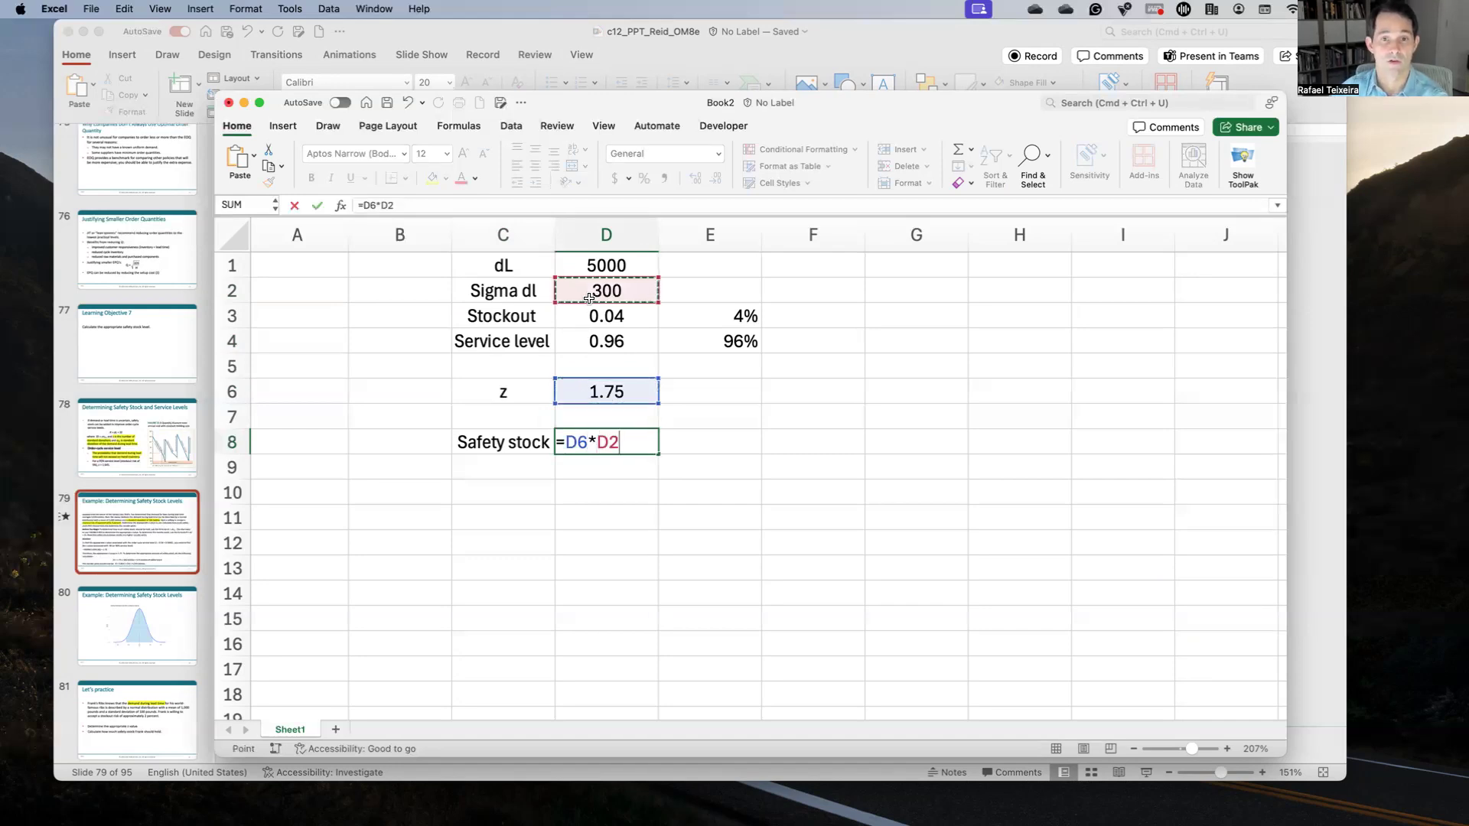
pyautogui.press('Return')
# Show the safety stock in D8 as a whole number without decimals
pyautogui.press('Up')
pyautogui.click(714, 178)
pyautogui.click(714, 177)
pyautogui.click(714, 178)
pyautogui.click(714, 177)
pyautogui.click(714, 177)
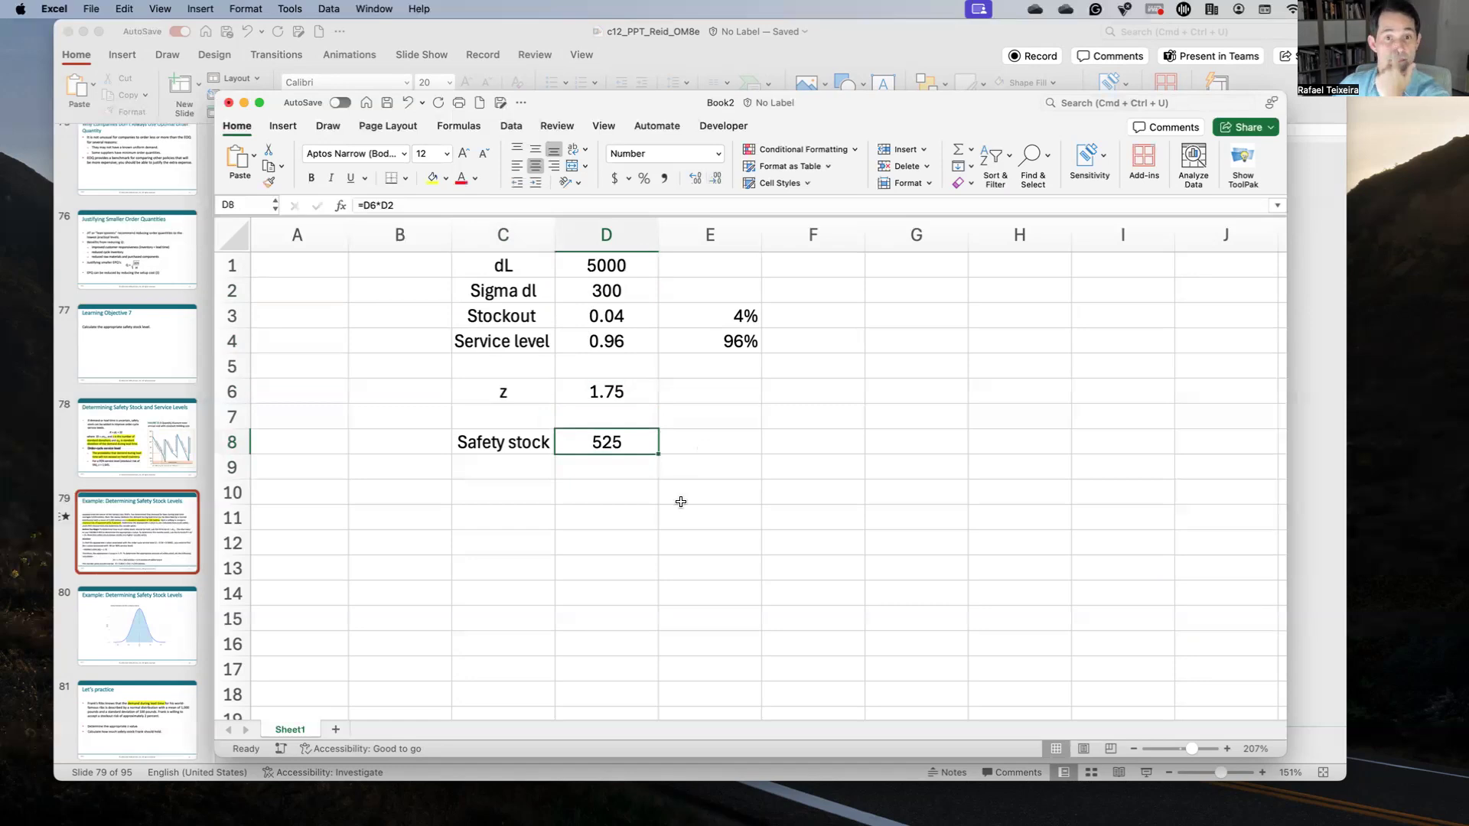
pyautogui.click(673, 445)
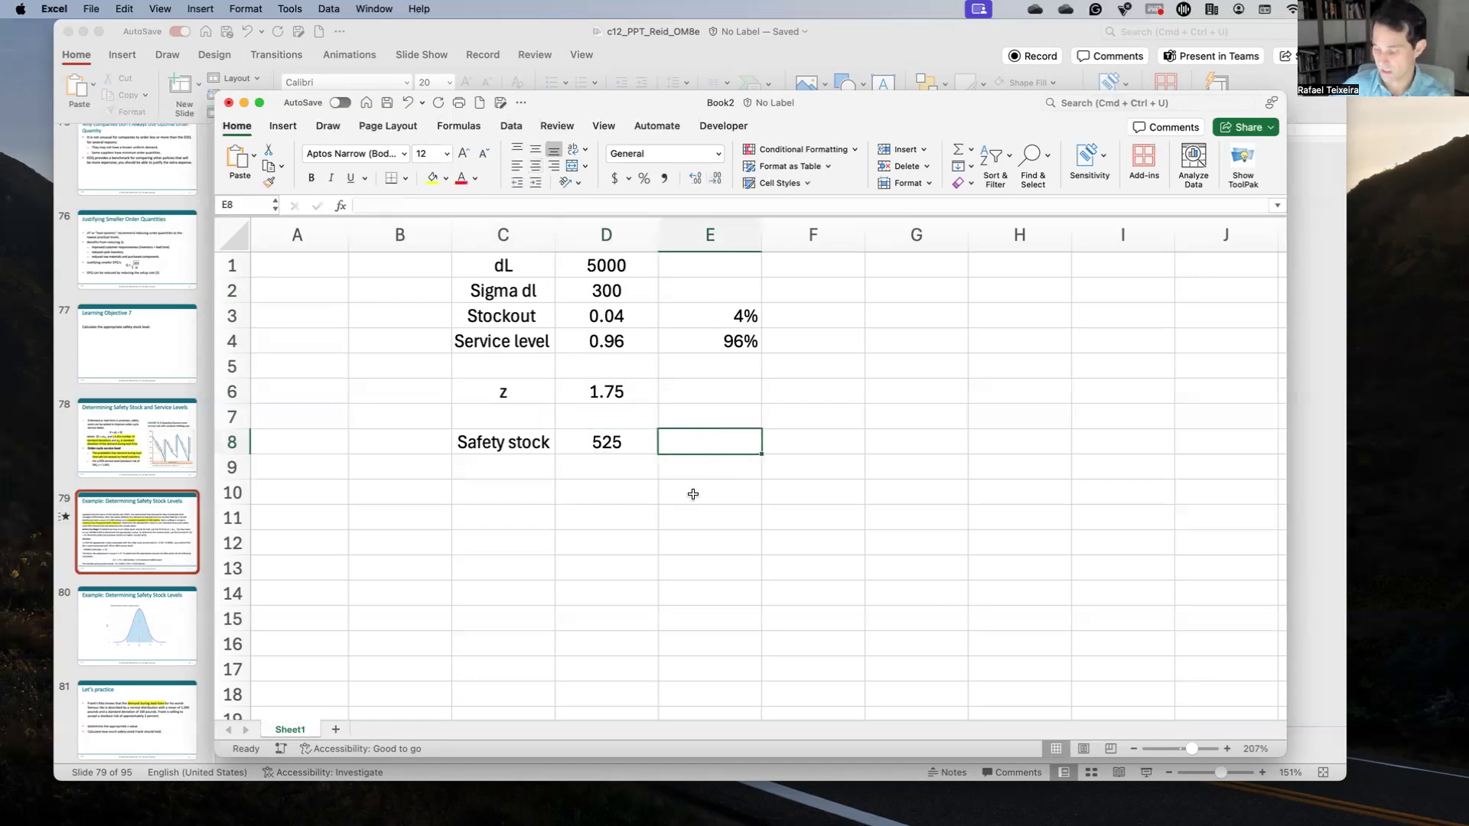
pyautogui.write('Thisnis')
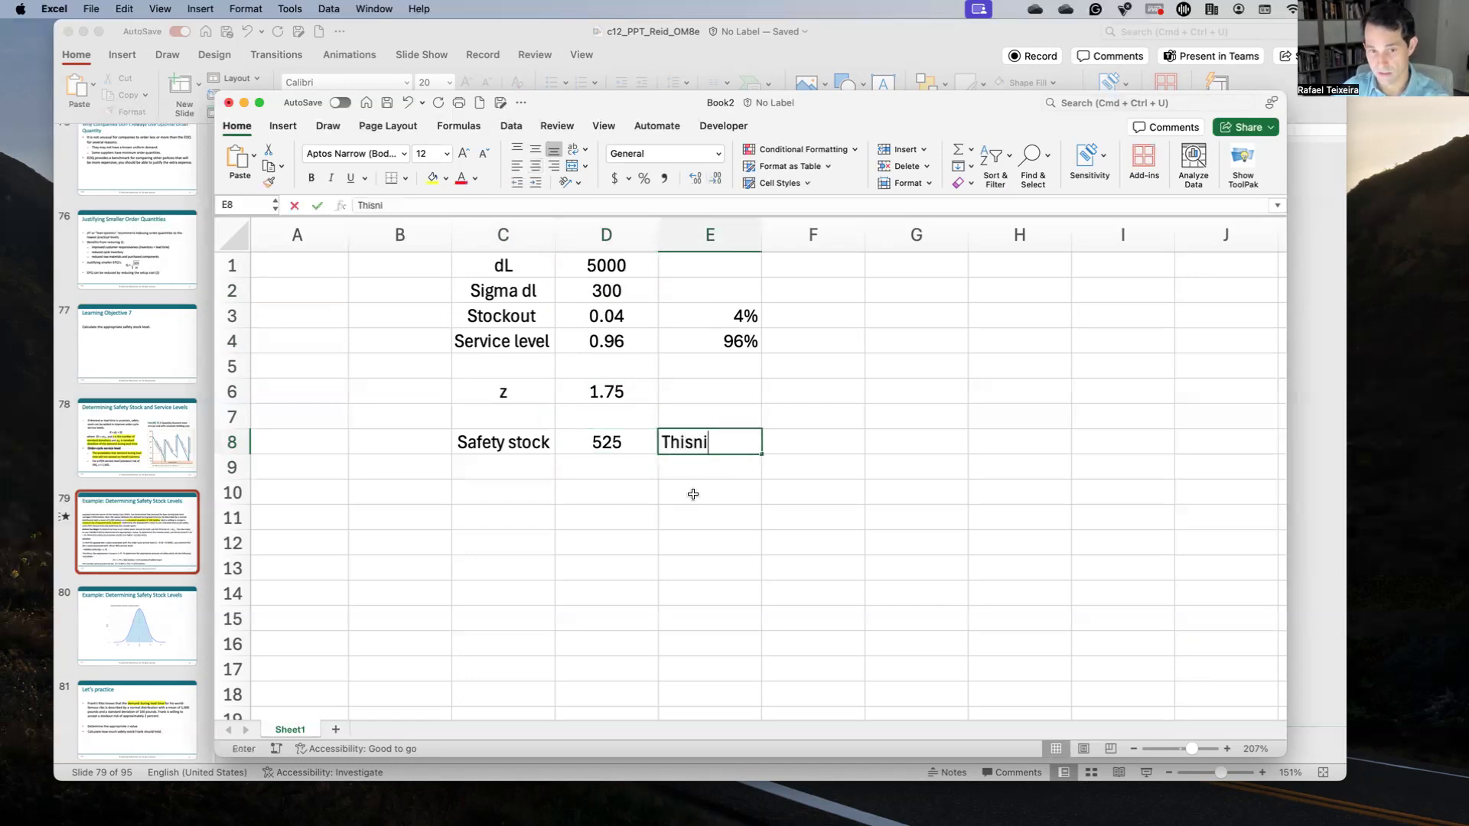
pyautogui.press('BackSpace')
pyautogui.press('BackSpace')
pyautogui.press('BackSpace')
pyautogui.press('BackSpace')
pyautogui.write('is ')
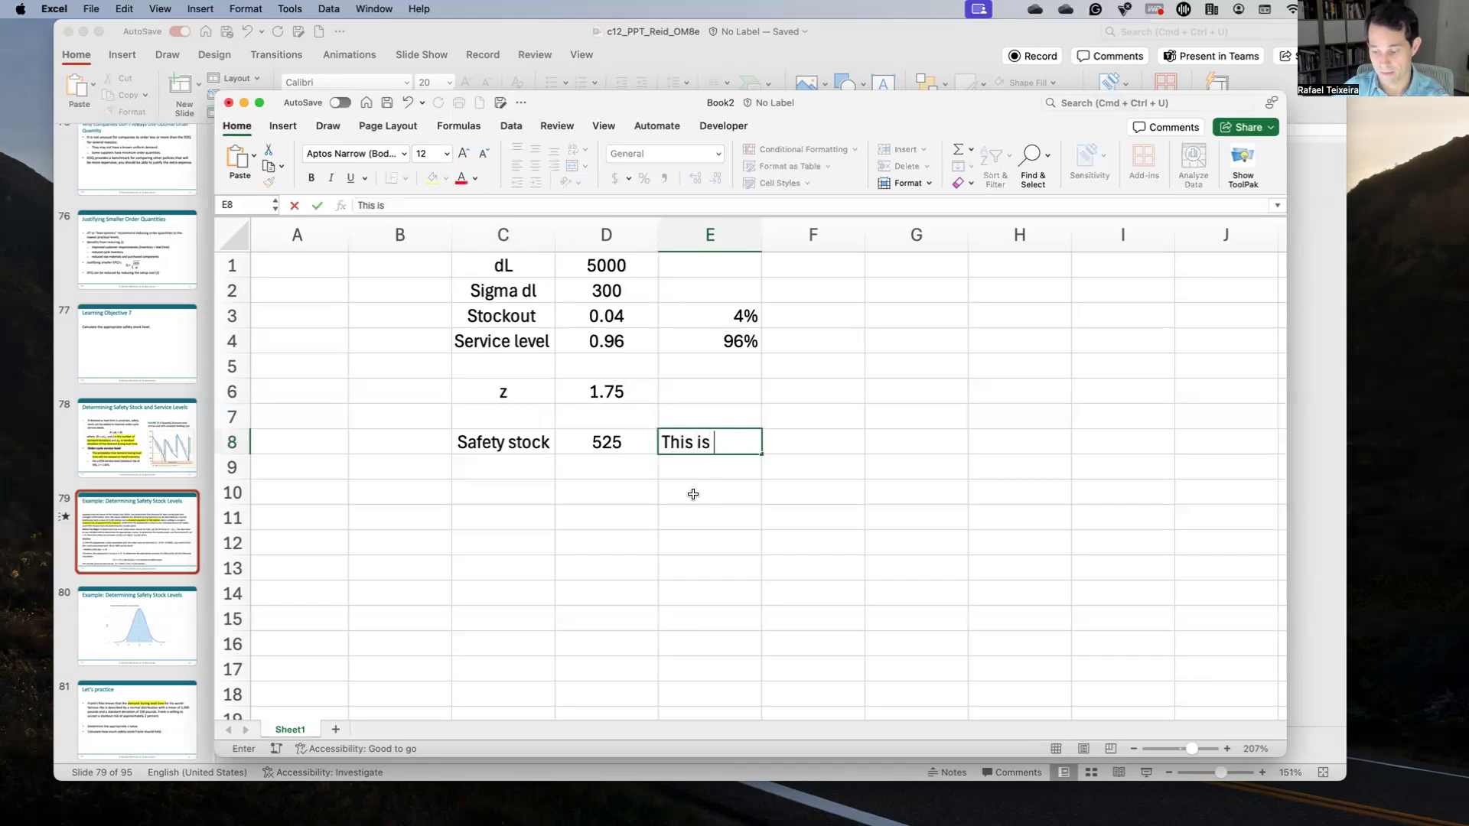
pyautogui.write('how many ma')
pyautogui.press('BackSpace')
pyautogui.press('BackSpace')
pyautogui.press('BackSpace')
pyautogui.press('BackSpace')
pyautogui.press('BackSpace')
pyautogui.press('BackSpace')
pyautogui.press('BackSpace')
pyautogui.press('BackSpace')
pyautogui.press('BackSpace')
pyautogui.press('BackSpace')
pyautogui.press('BackSpace')
pyautogui.press('BackSpace')
pyautogui.press('BackSpace')
pyautogui.press('BackSpace')
pyautogui.press('BackSpace')
pyautogui.press('BackSpace')
pyautogui.press('BackSpace')
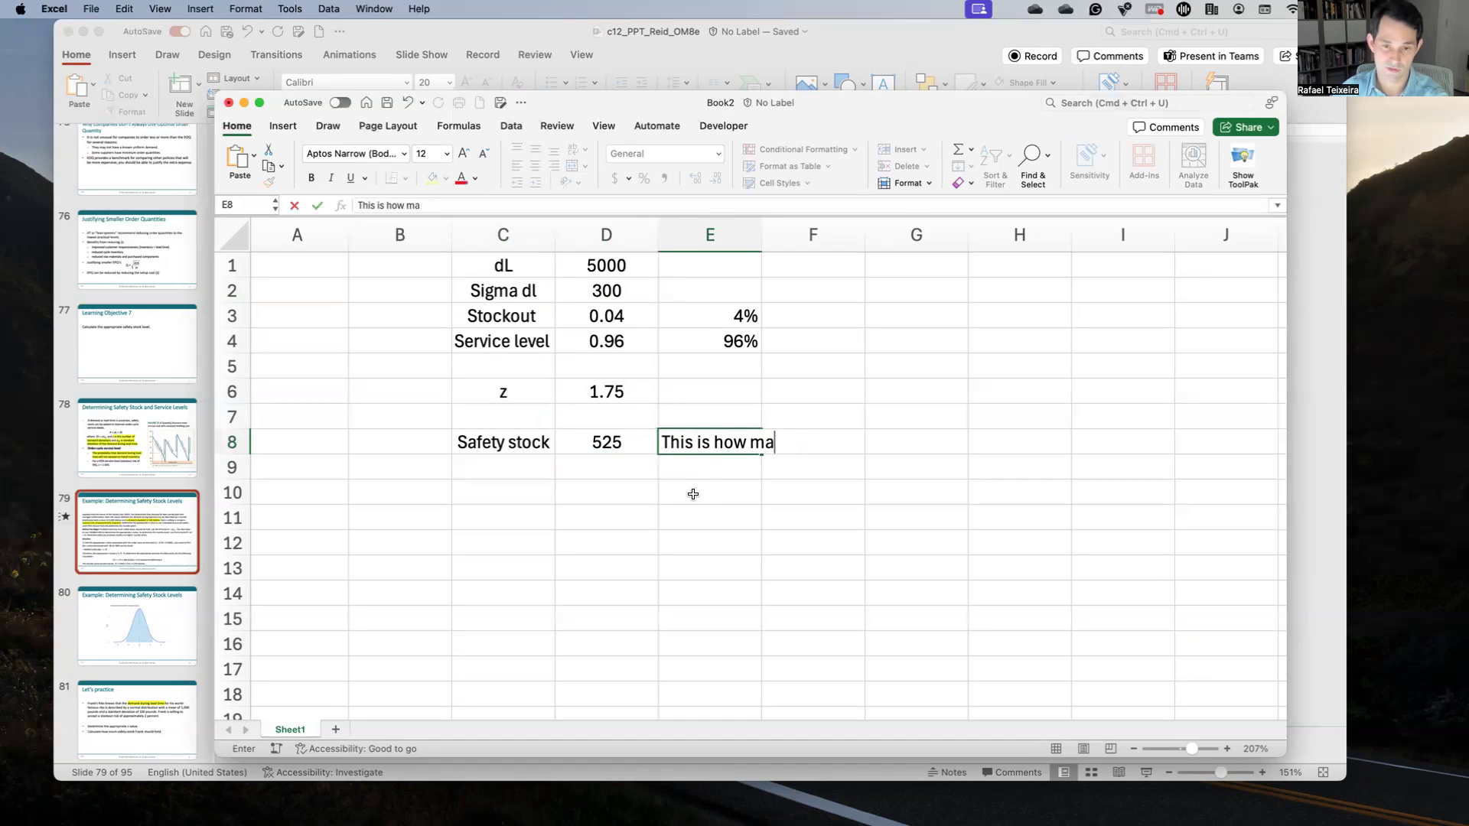
pyautogui.press('BackSpace')
pyautogui.press('BackSpace')
# In E8, write "The bar has to carry 525 bottle of beer in the safety stock to provide a 96% service level, meaning they will"
pyautogui.write('T')
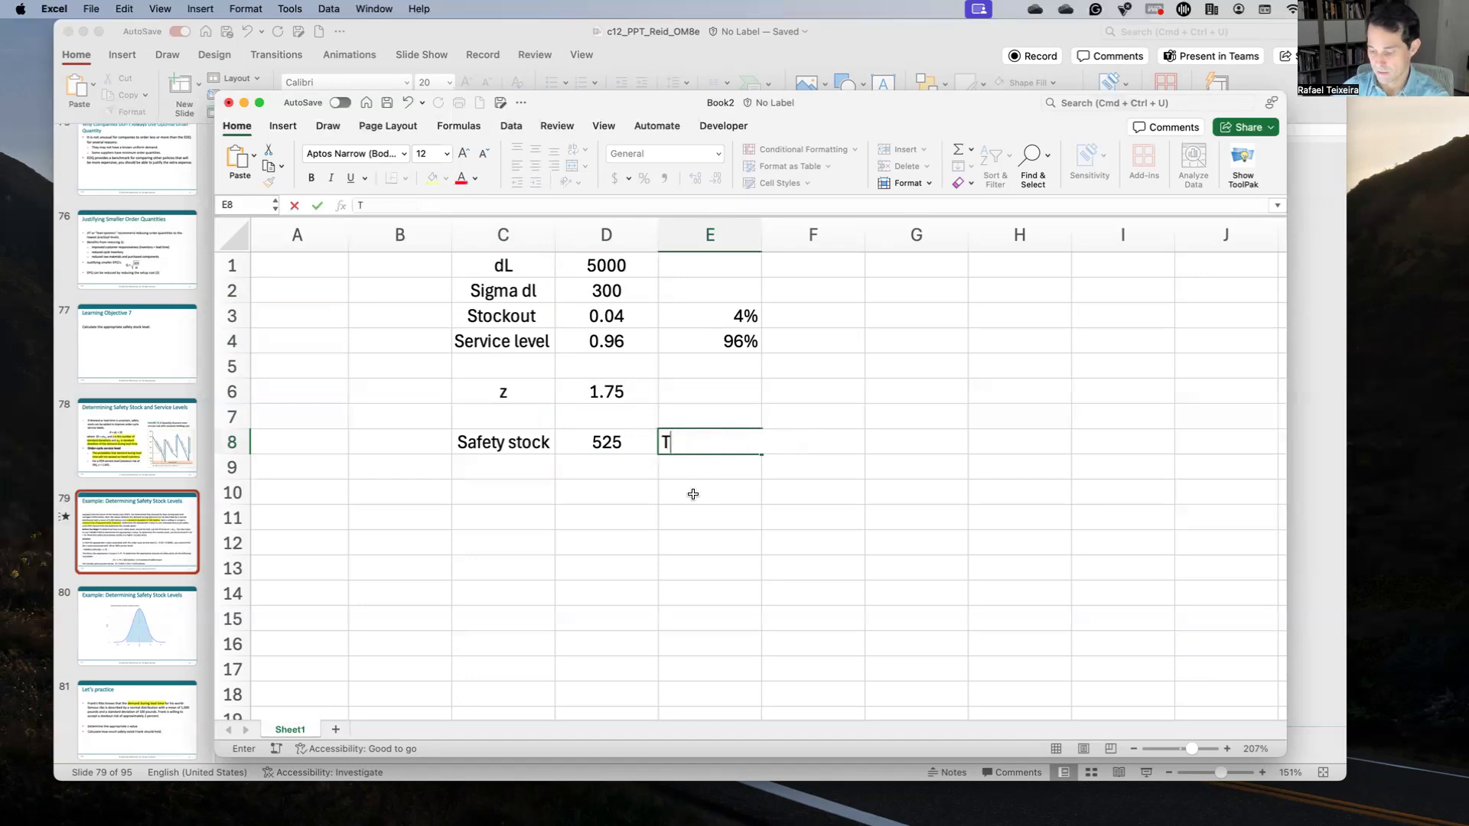
pyautogui.write('he bar has to ')
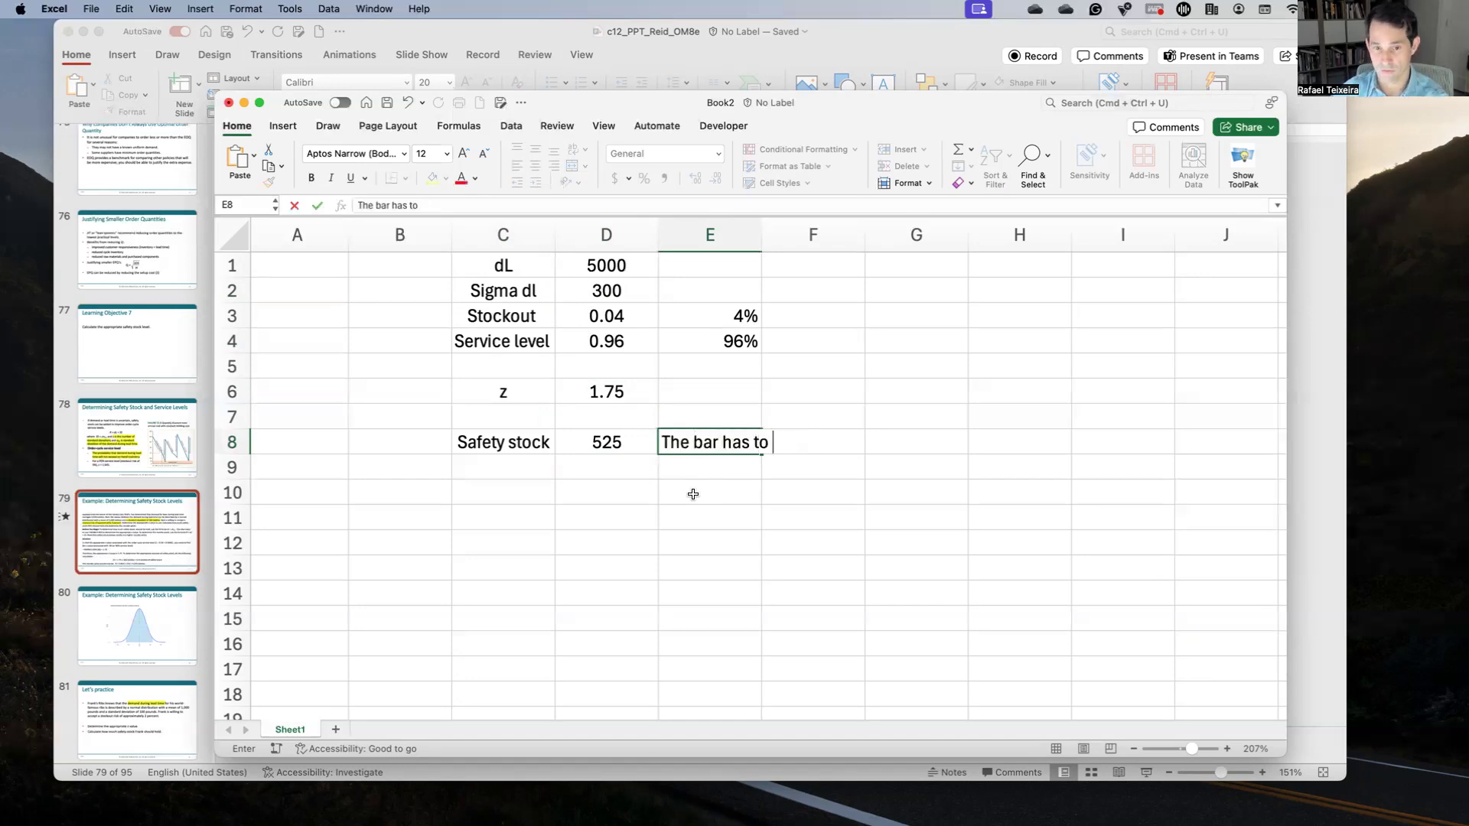
pyautogui.write('car')
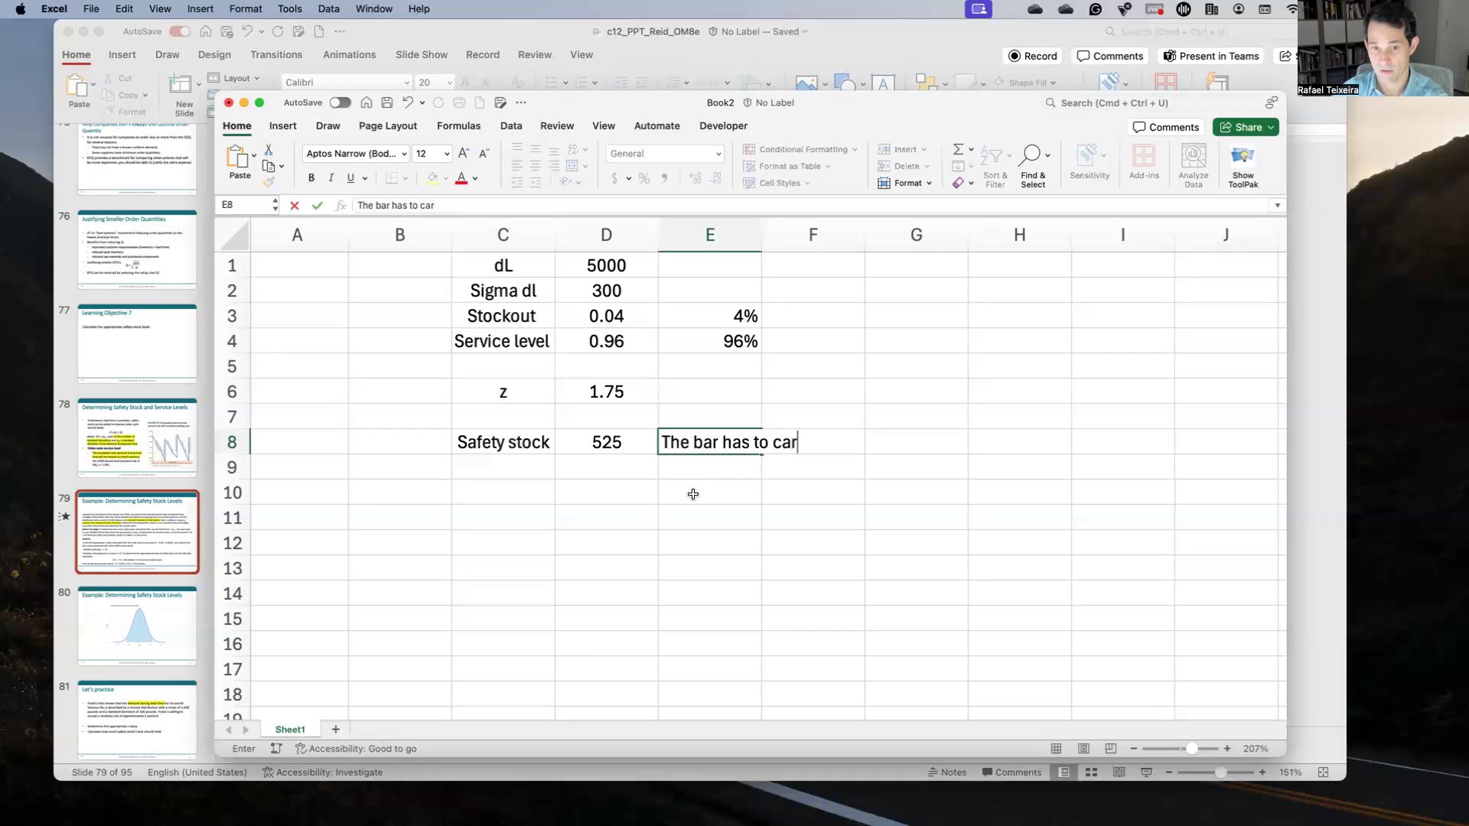
pyautogui.write('ry ')
pyautogui.write('525 bot')
pyautogui.write('tle of beer ')
pyautogui.write('in the safet')
pyautogui.write('y stock to ')
pyautogui.write('provide a 9')
pyautogui.write('5')
pyautogui.press('BackSpace')
pyautogui.write('6% service leve,')
pyautogui.press('BackSpace')
pyautogui.write('l, meaning ')
pyautogui.write('thwu')
pyautogui.press('BackSpace')
pyautogui.press('BackSpace')
pyautogui.write('wy')
pyautogui.press('BackSpace')
pyautogui.press('BackSpace')
pyautogui.press('BackSpace')
pyautogui.write('ey will ')
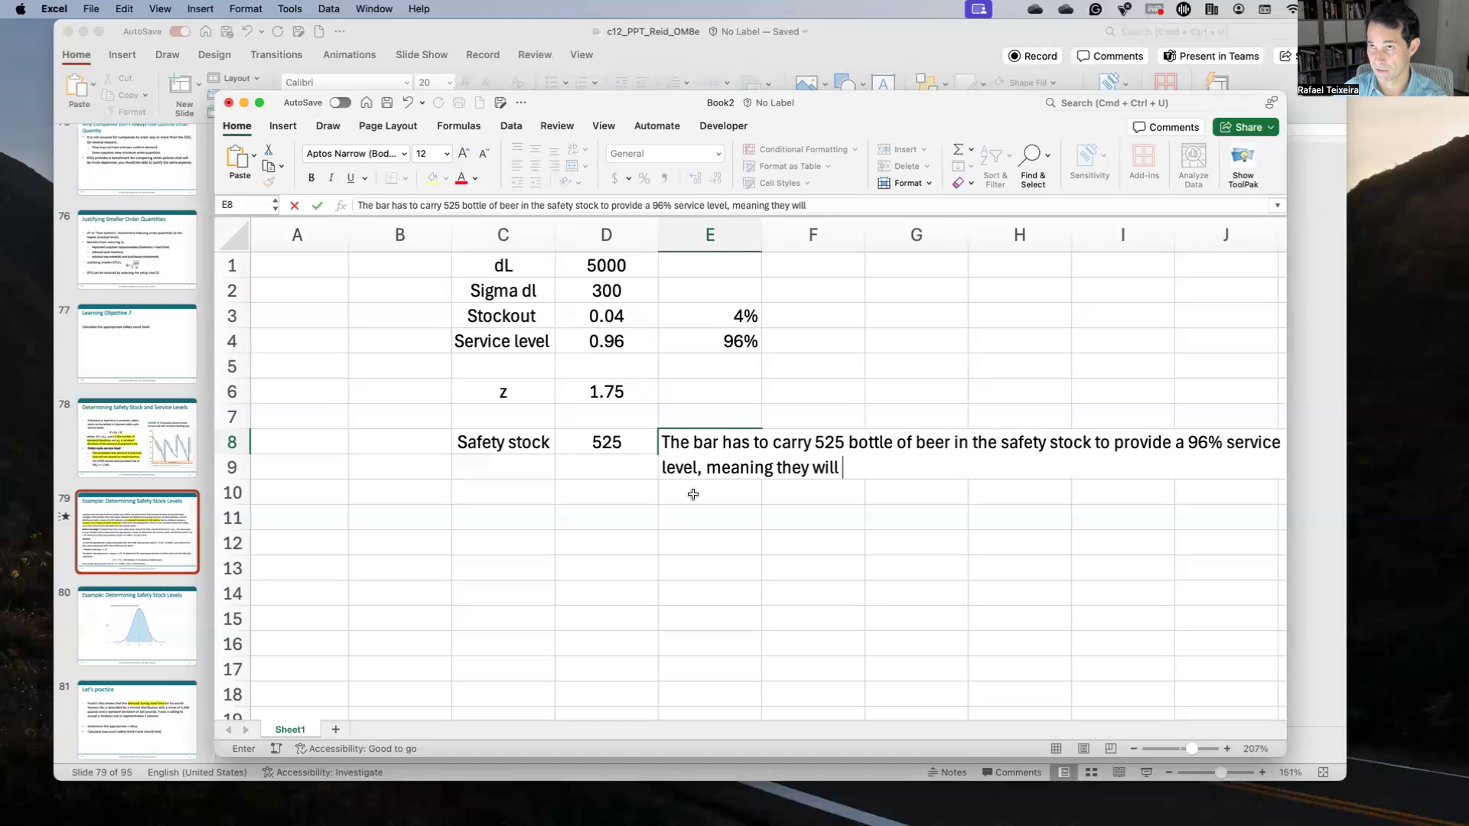
pyautogui.write('protexc')
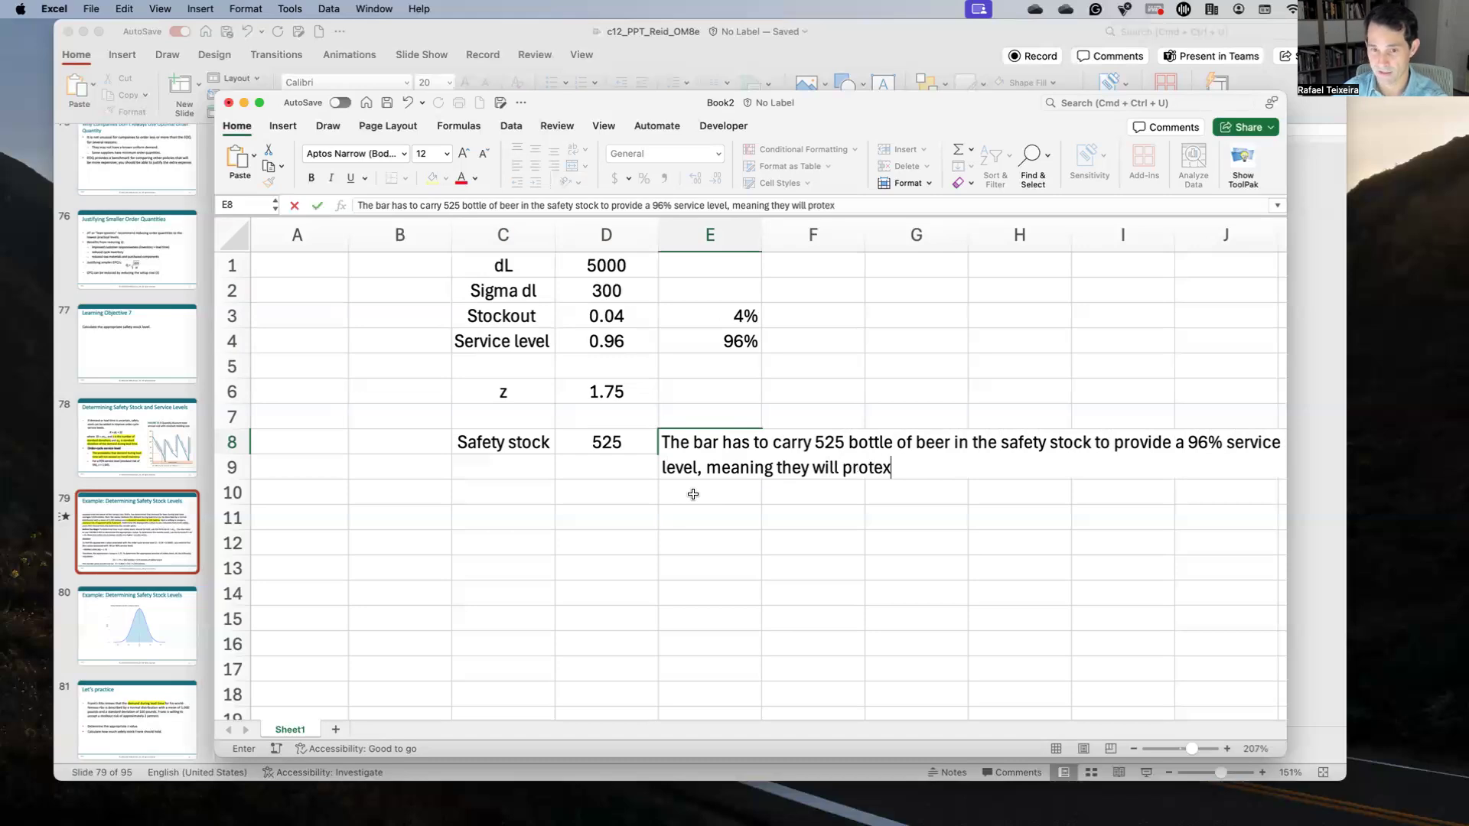
pyautogui.press('BackSpace')
pyautogui.press('BackSpace')
pyautogui.write('ct the')
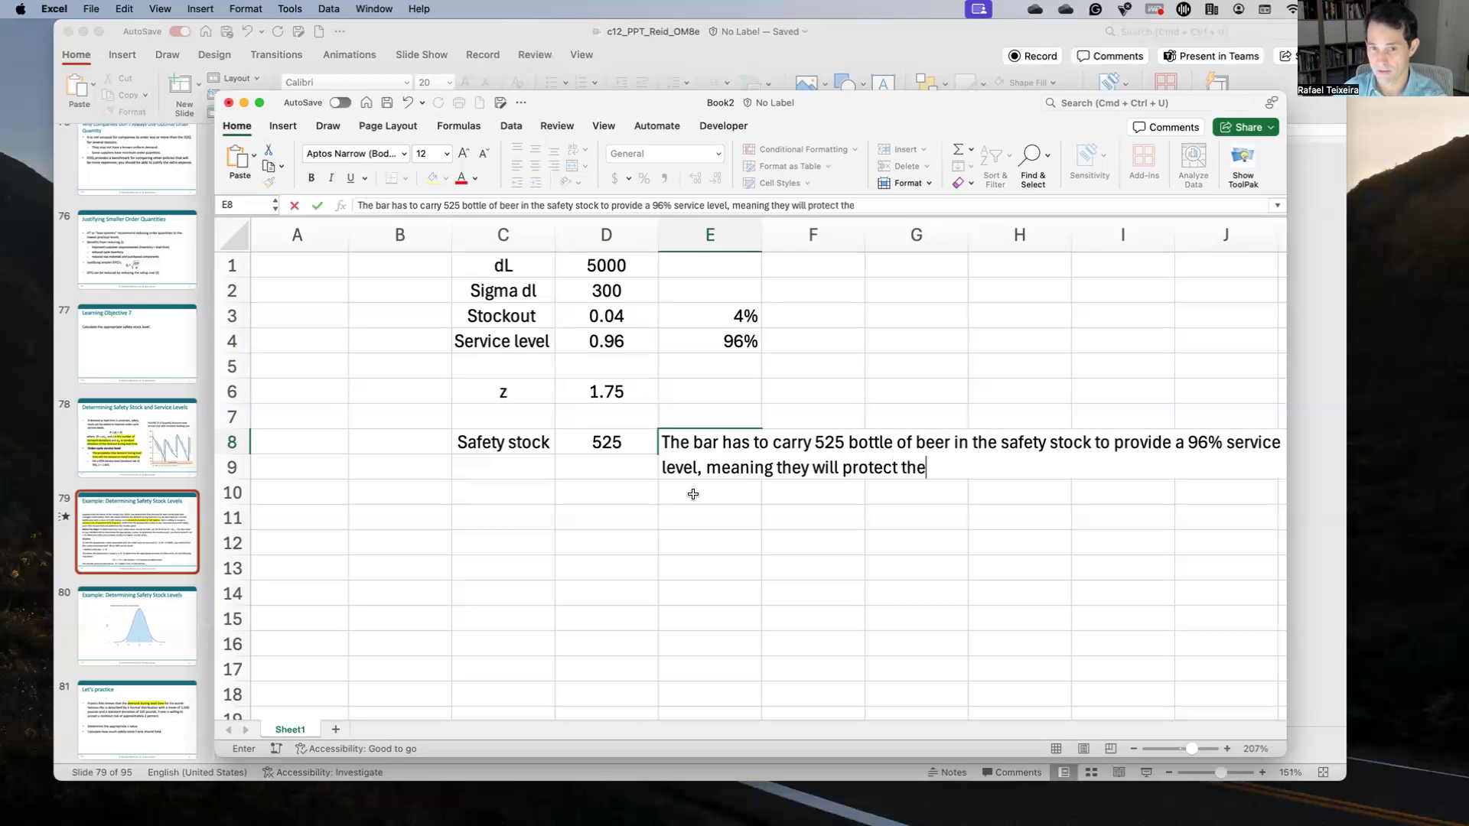
pyautogui.press('BackSpace')
pyautogui.press('BackSpace')
pyautogui.press('BackSpace')
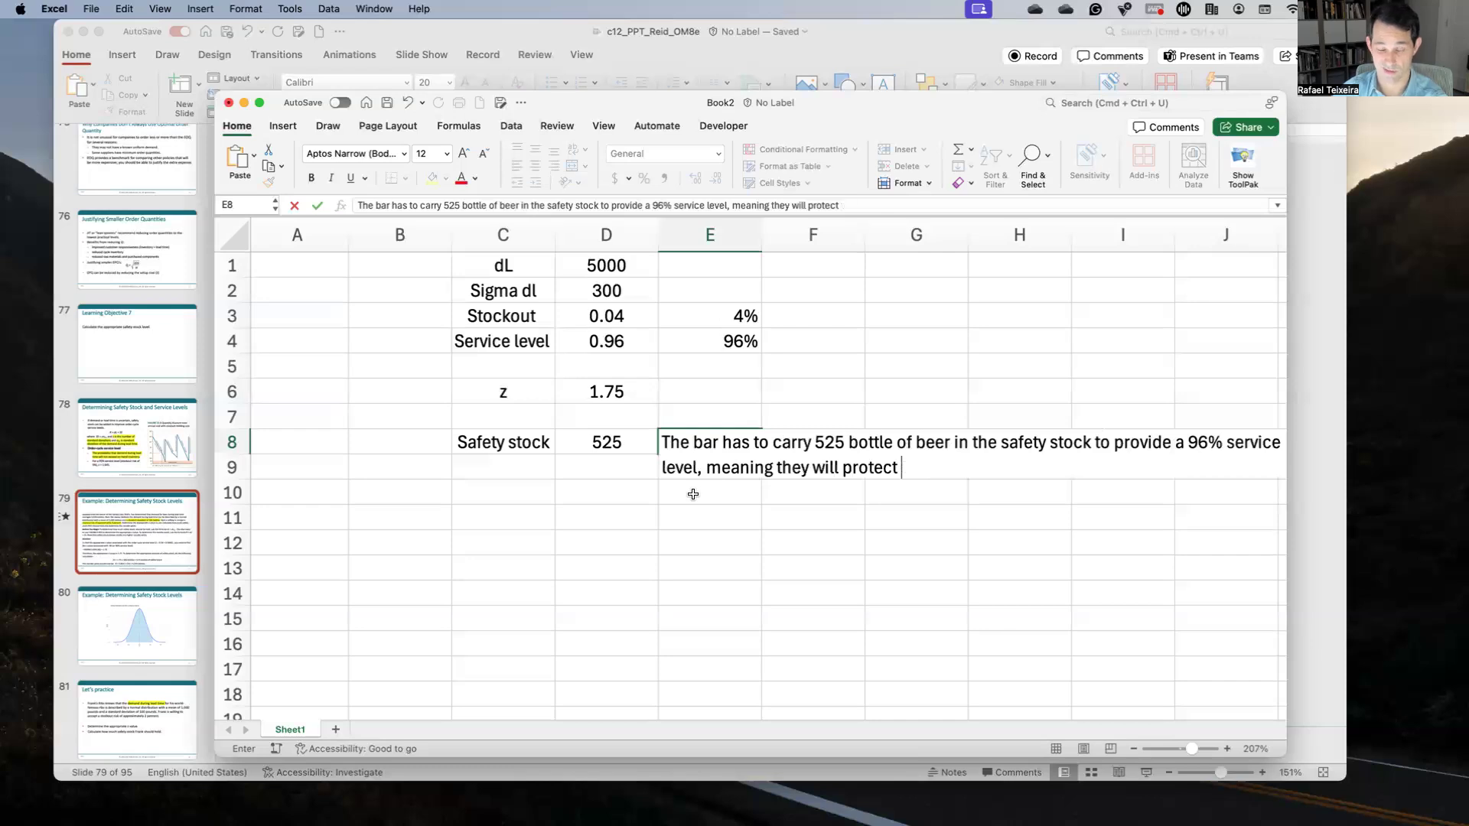
pyautogui.press('BackSpace')
pyautogui.press('BackSpace')
pyautogui.press('BackSpace')
pyautogui.press('BackSpace')
pyautogui.press('BackSpace')
pyautogui.press('BackSpace')
pyautogui.press('BackSpace')
pyautogui.press('BackSpace')
# Complete the sentence in E8 with "sell if the variability reaches the points of 96% of whole variability."
pyautogui.write('saf')
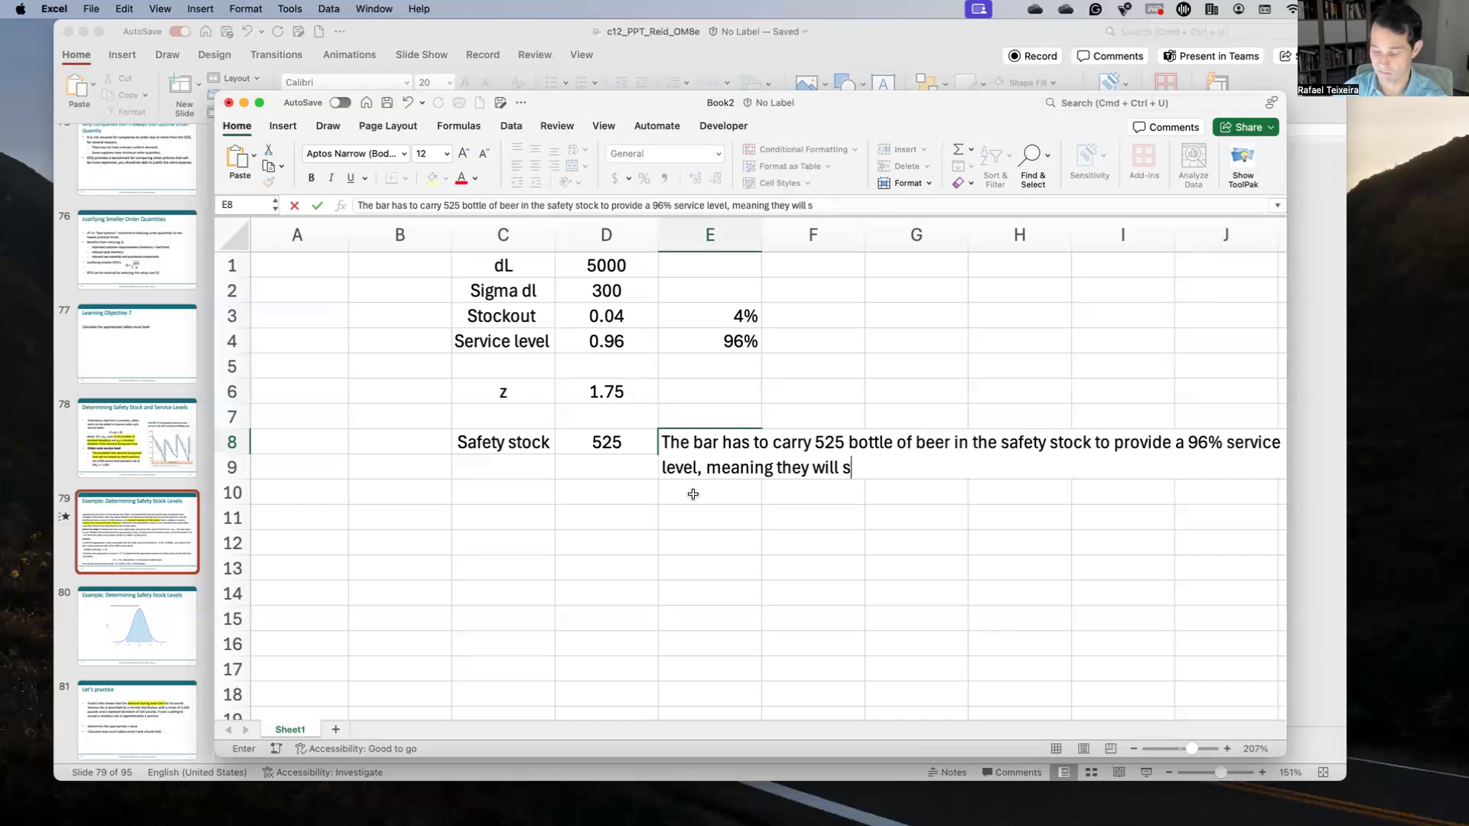
pyautogui.write('e')
pyautogui.press('BackSpace')
pyautogui.press('BackSpace')
pyautogui.write('ell ')
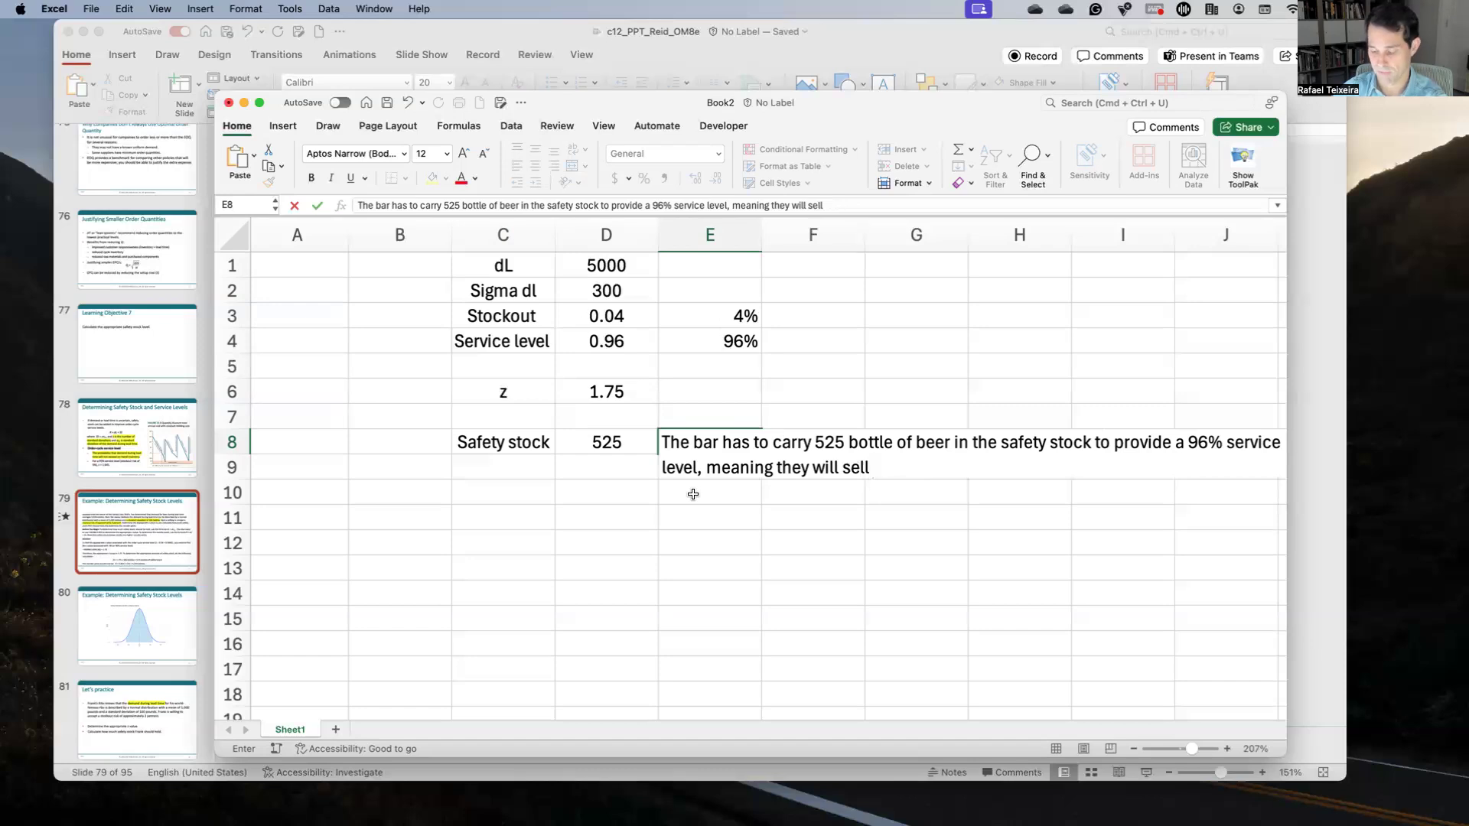
pyautogui.write('if the ')
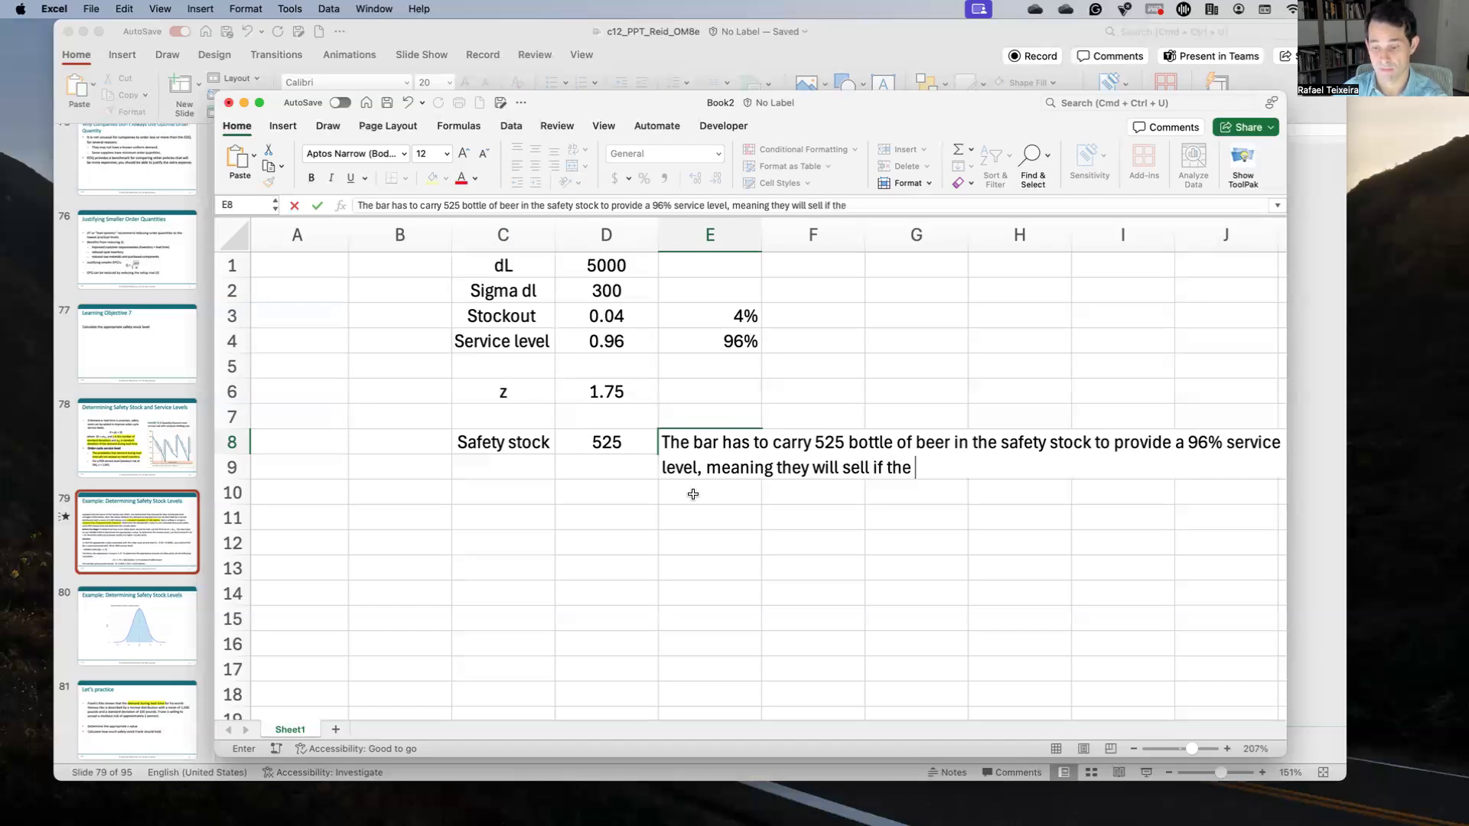
pyautogui.write('variability ')
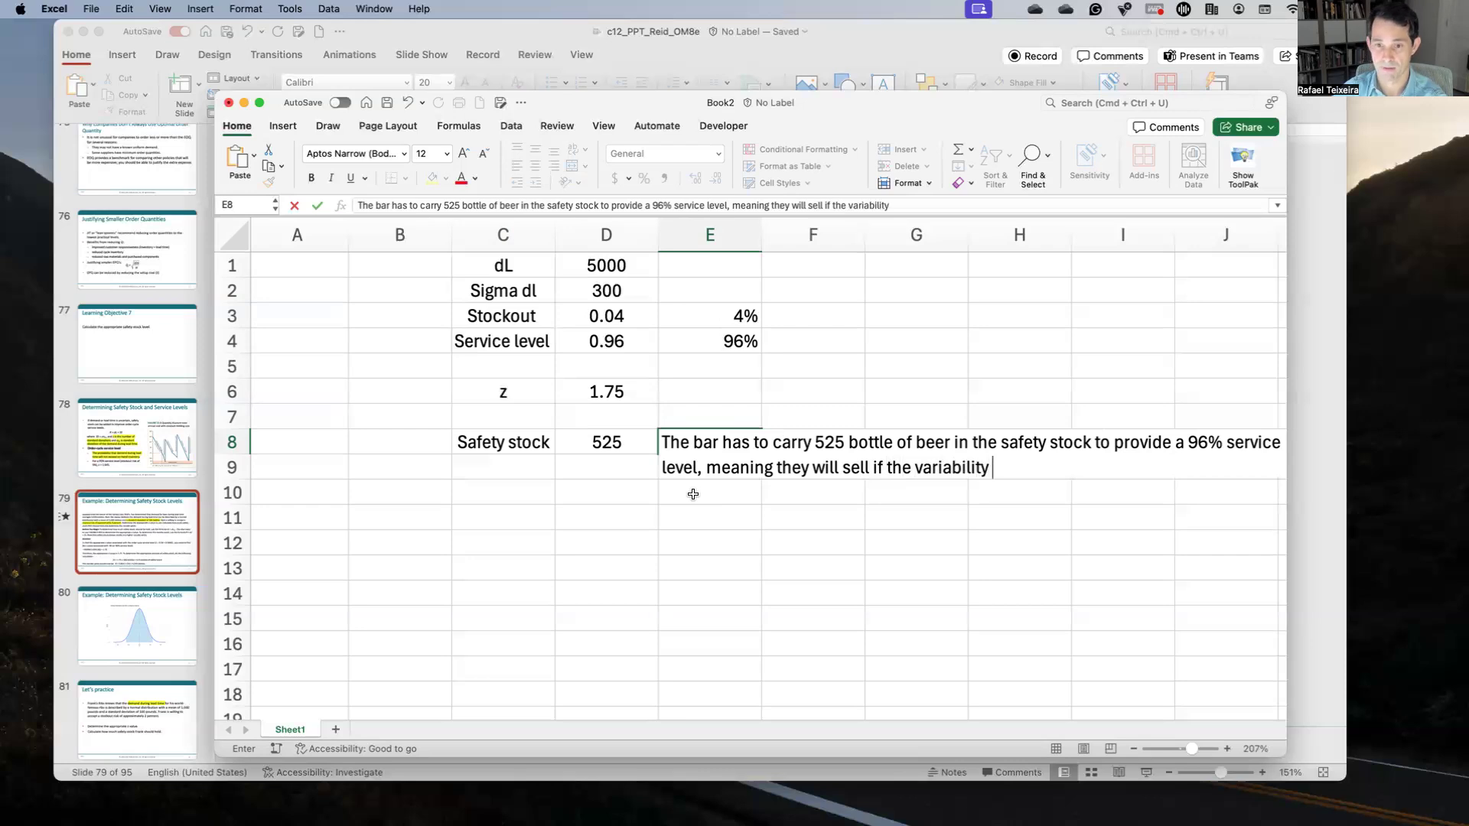
pyautogui.write('ha')
pyautogui.press('BackSpace')
pyautogui.press('BackSpace')
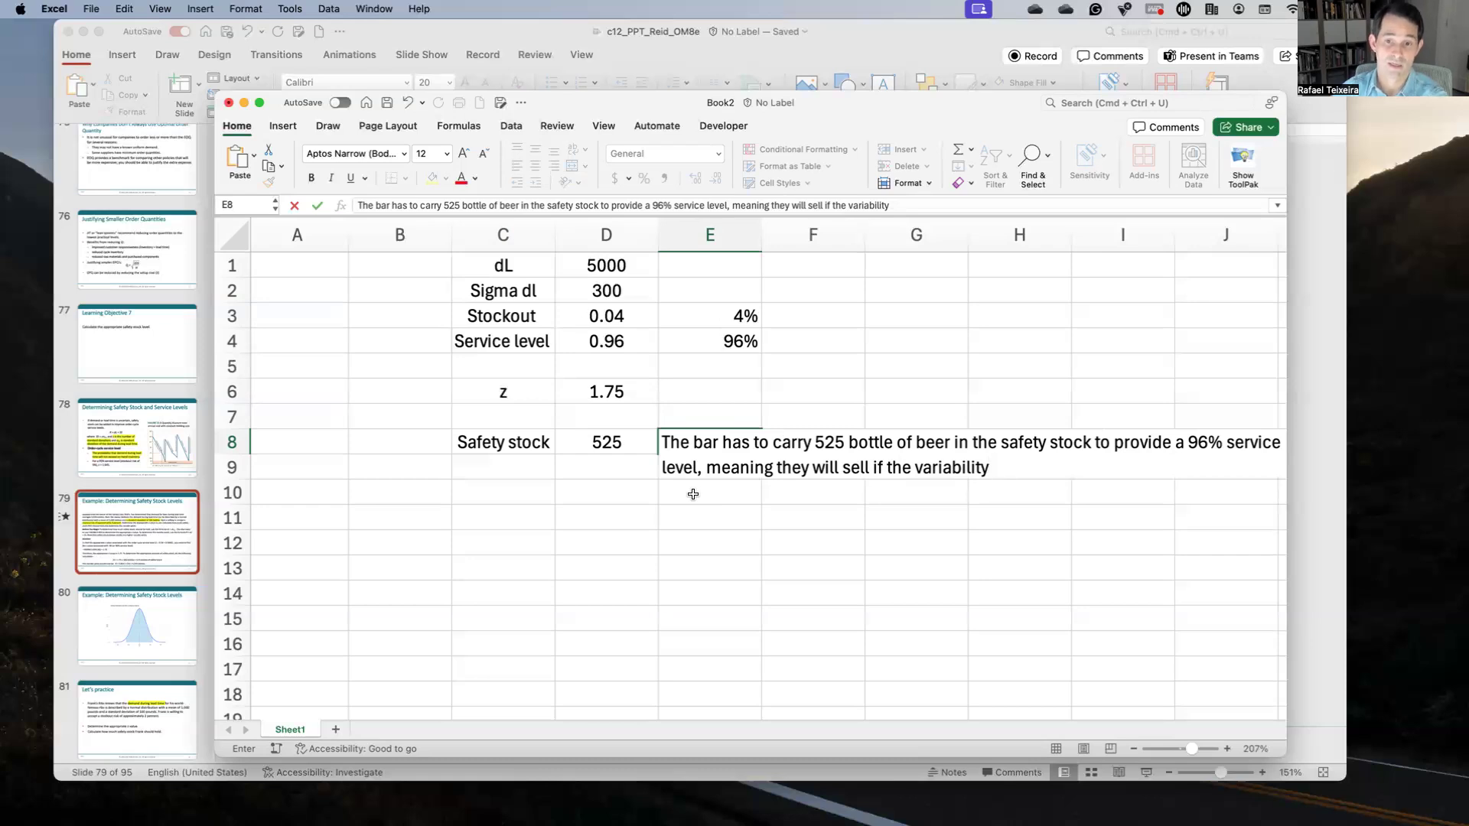
pyautogui.write('reaches')
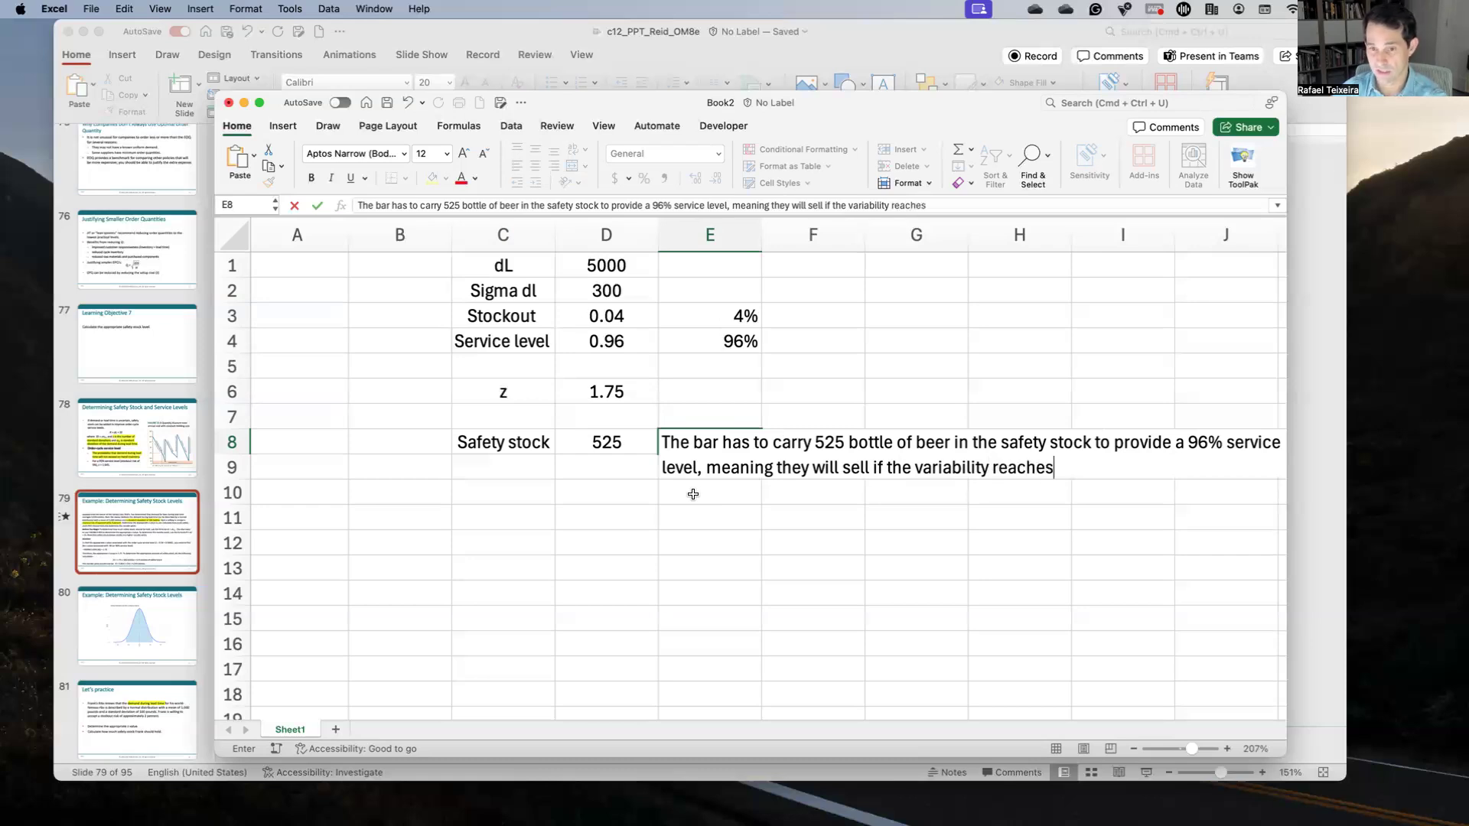
pyautogui.write(' the points of ')
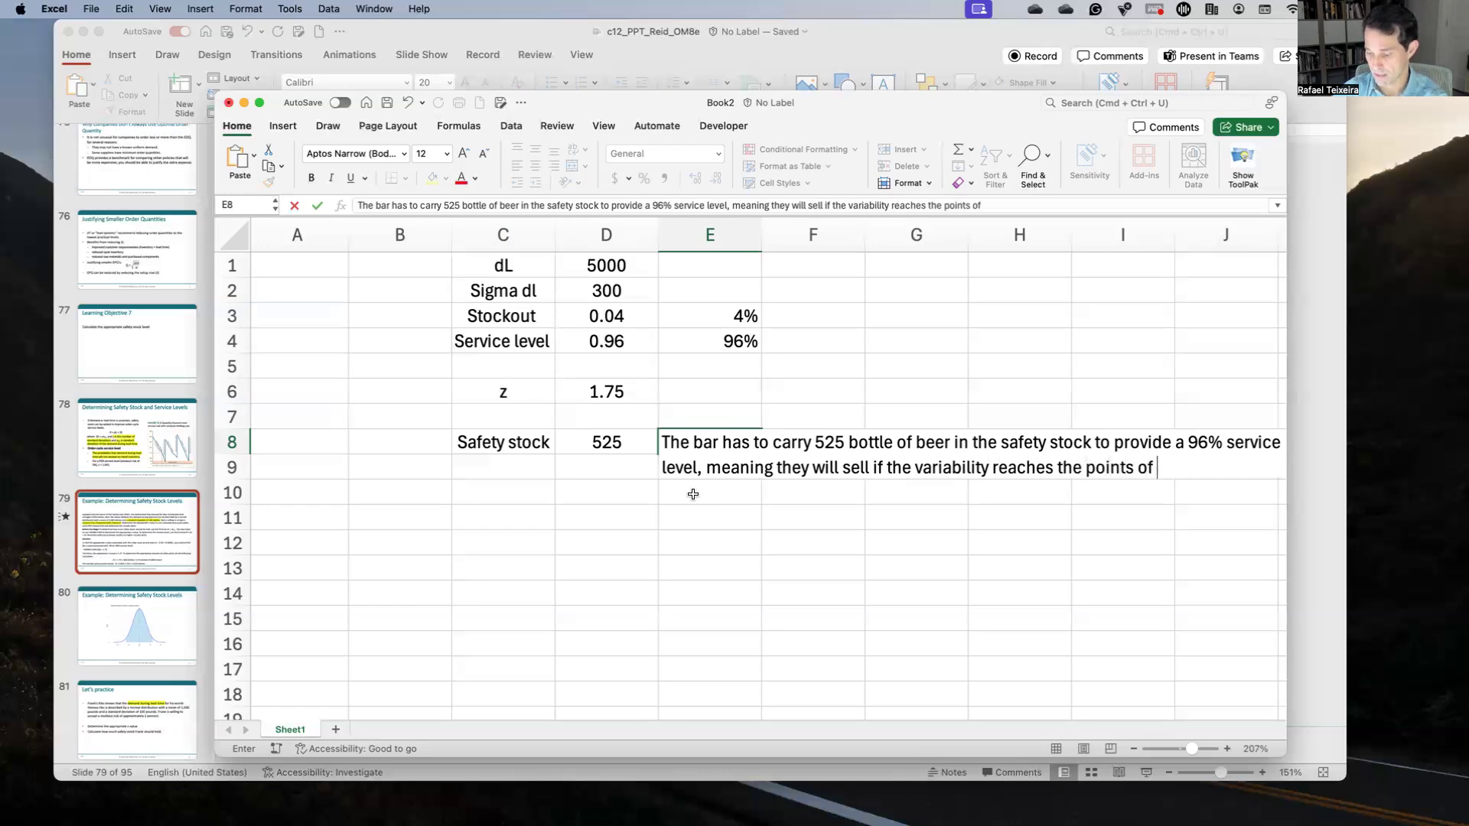
pyautogui.write('9')
pyautogui.press('BackSpace')
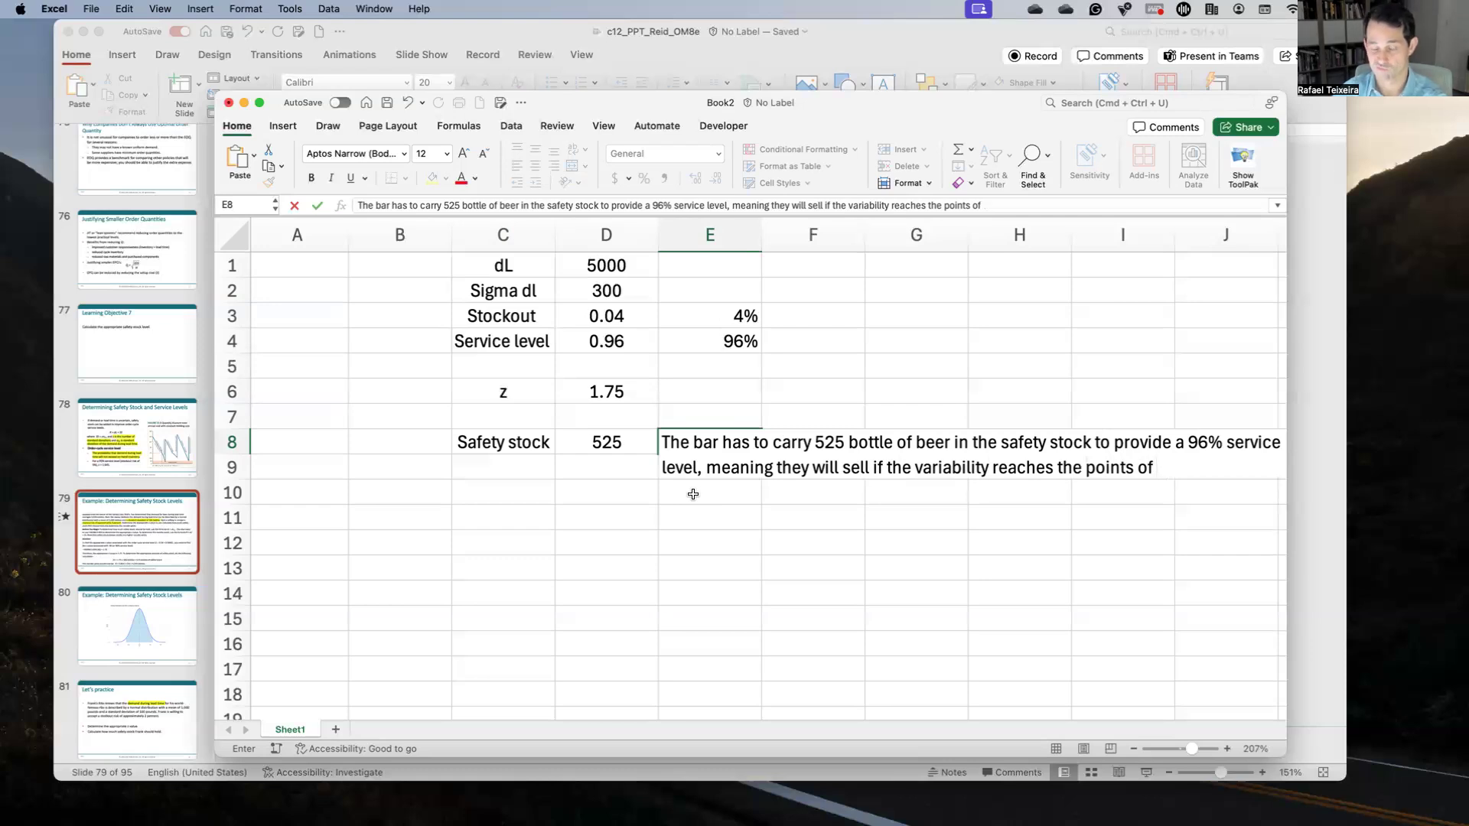
pyautogui.write('9^%')
pyautogui.press('BackSpace')
pyautogui.press('BackSpace')
pyautogui.write('5')
pyautogui.press('BackSpace')
pyautogui.write('6% of ')
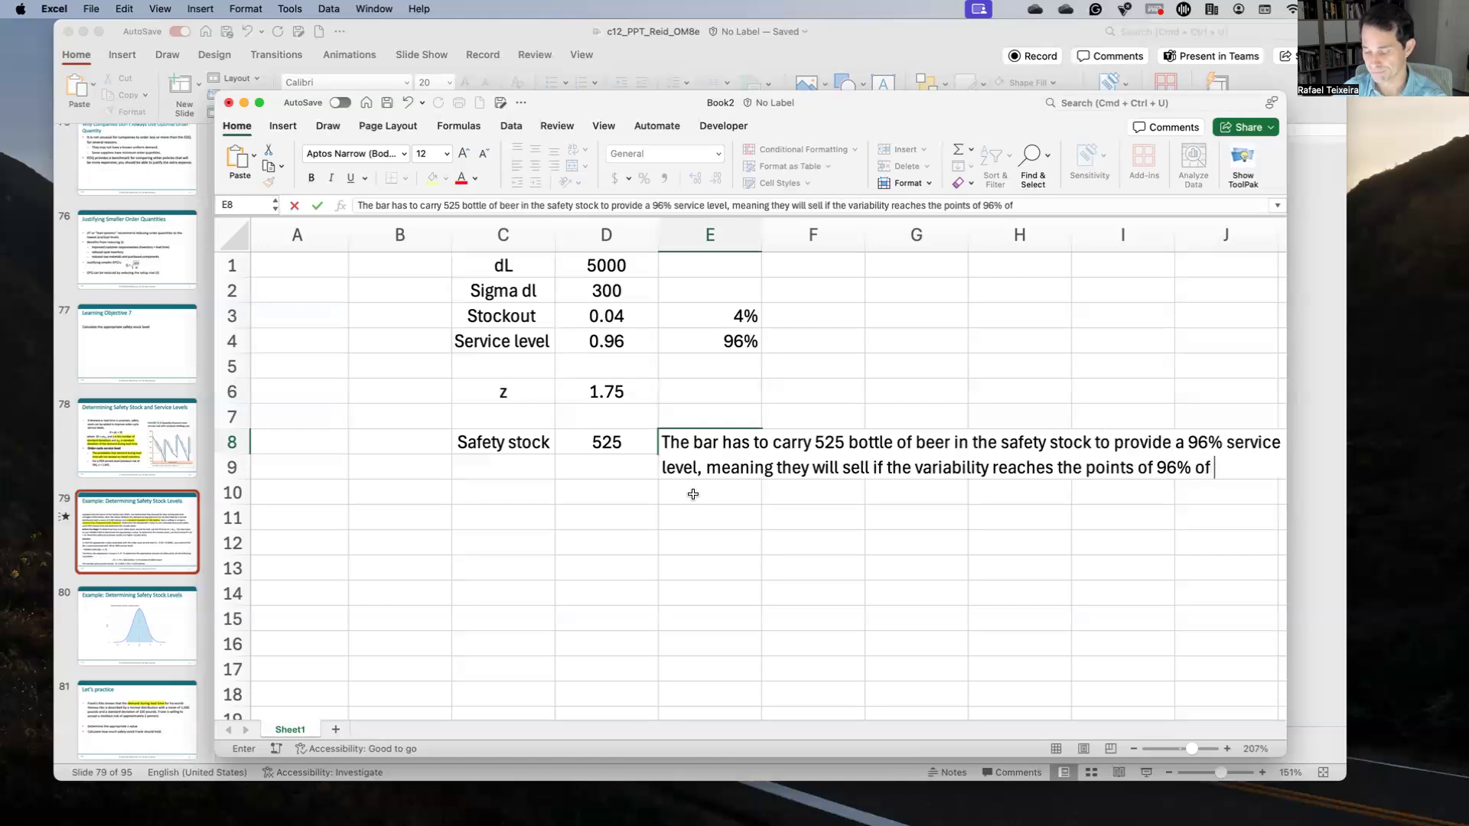
pyautogui.write('who')
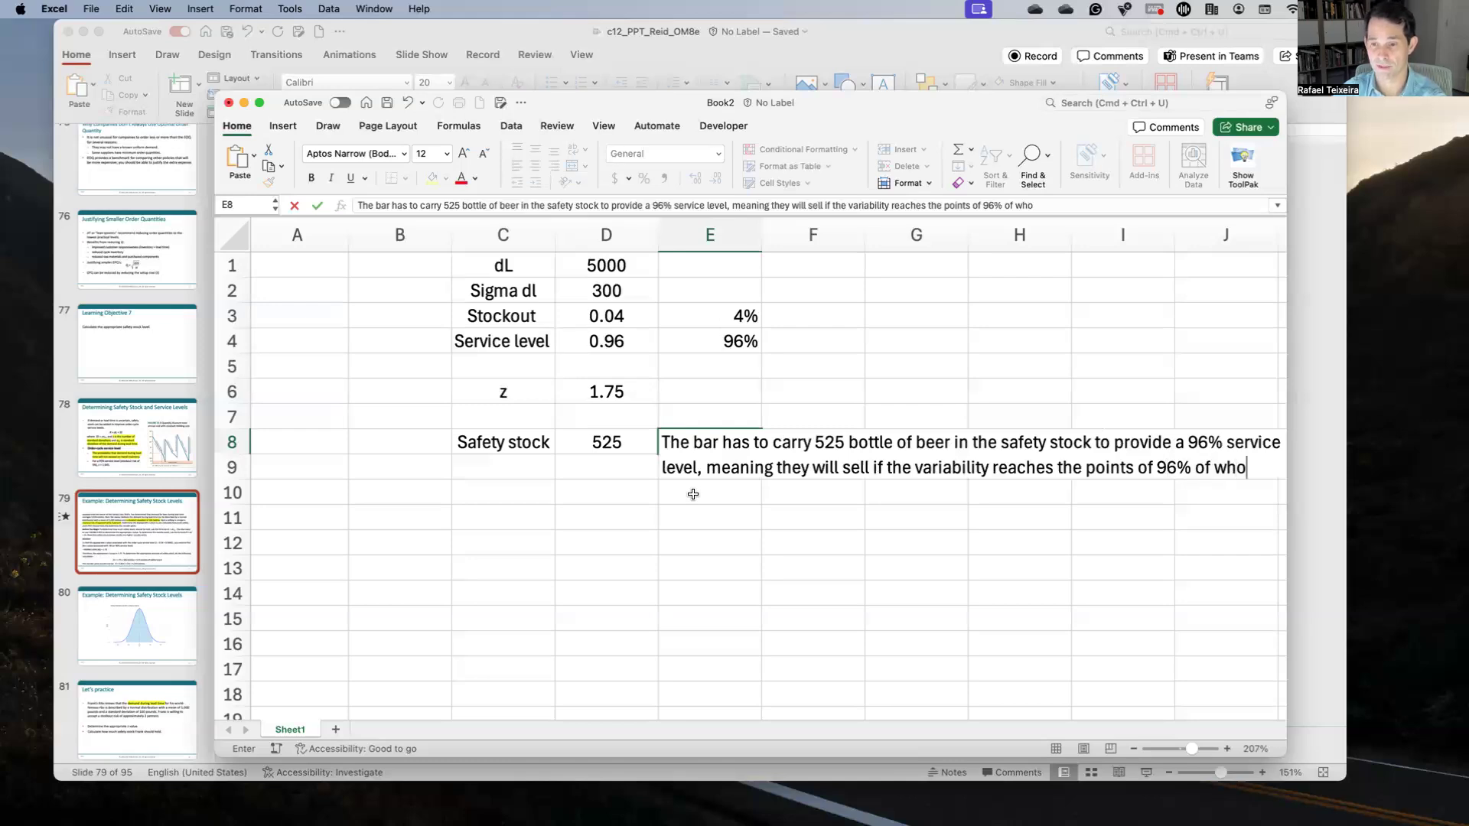
pyautogui.write('le variabil')
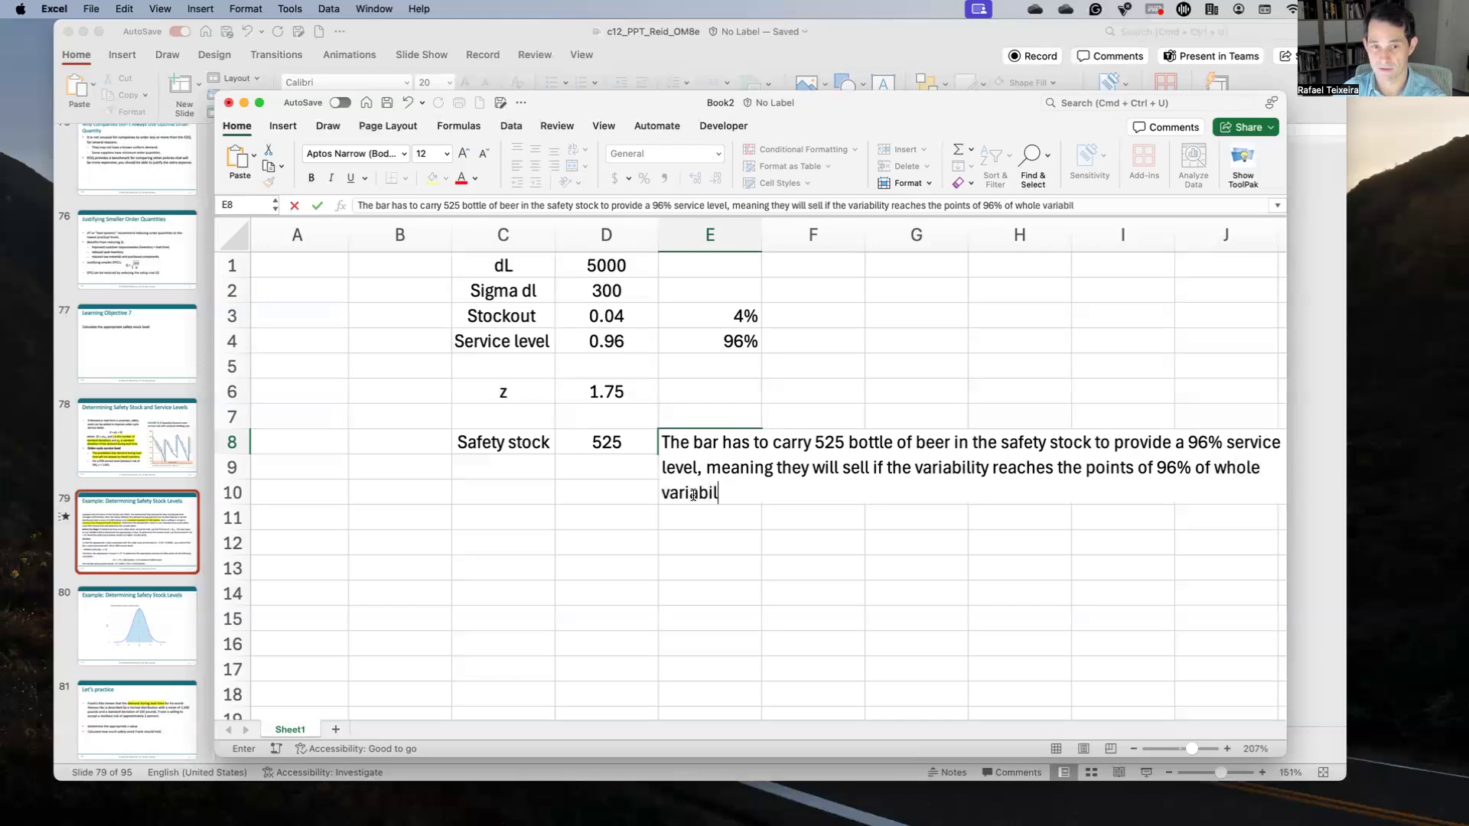
pyautogui.write('ity.')
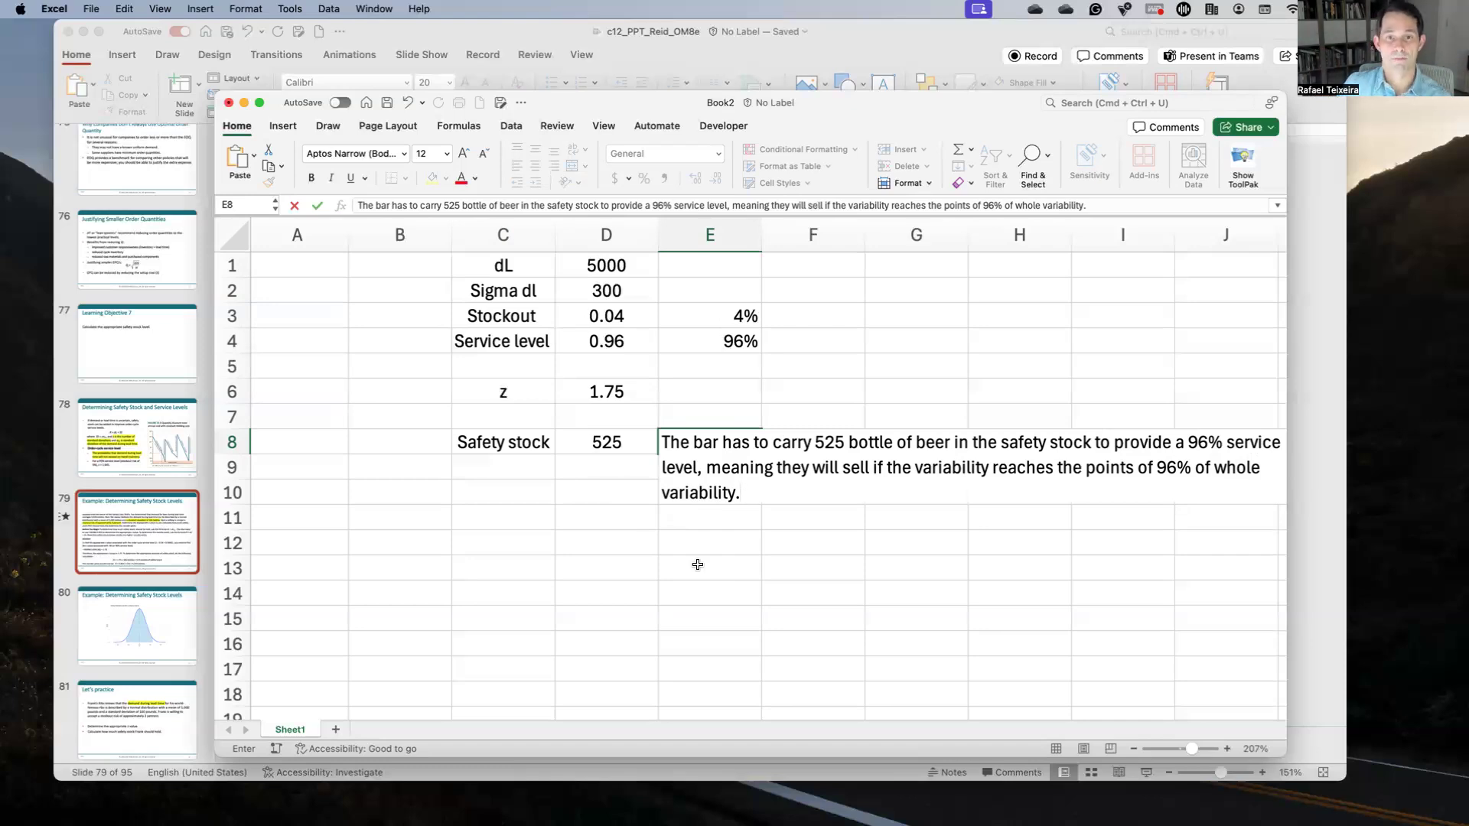
pyautogui.click(739, 527)
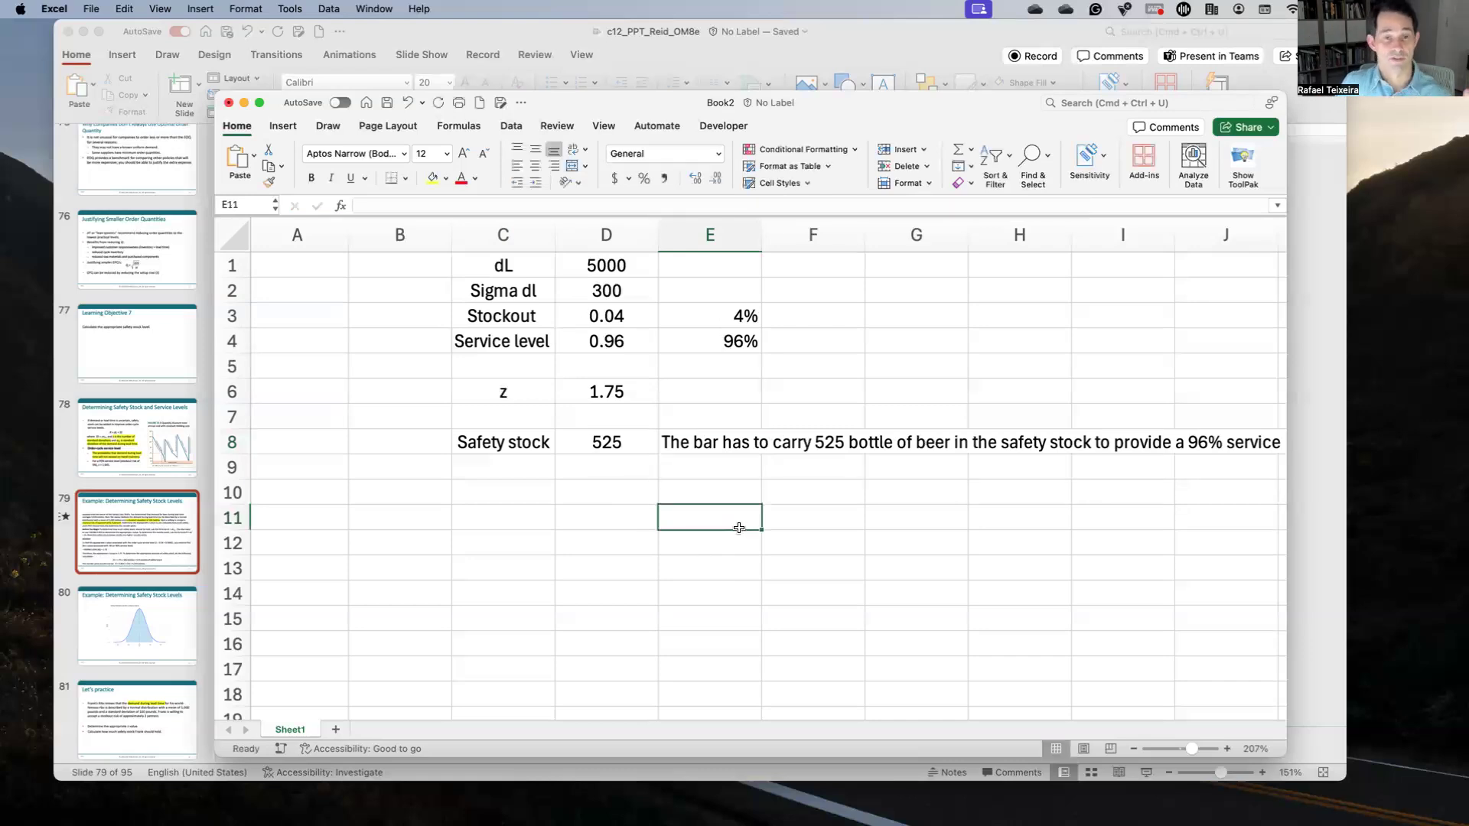
# Enter the label "Reorder point" in C10
pyautogui.click(524, 490)
pyautogui.press('Up')
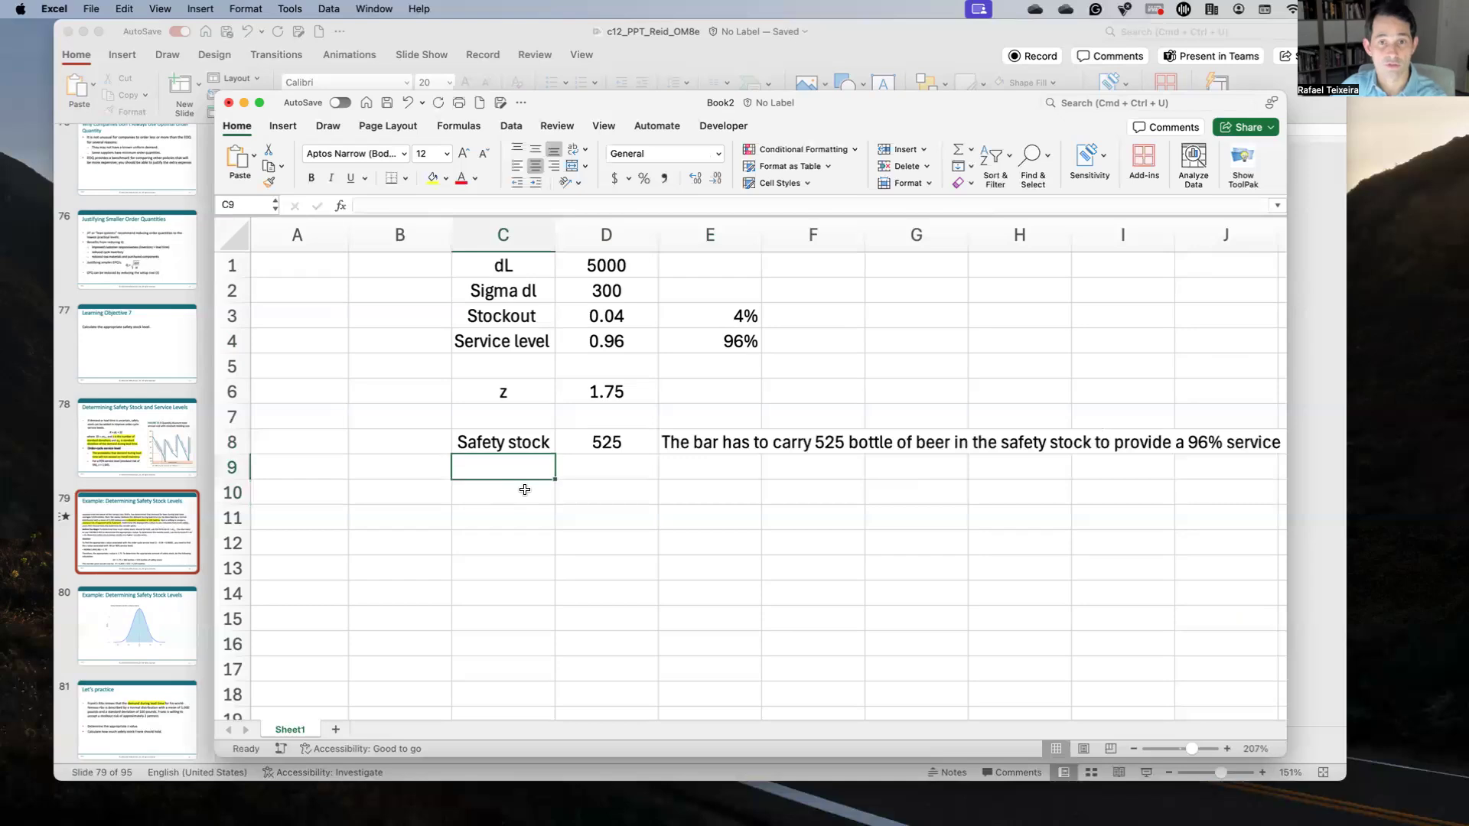
pyautogui.press('Down')
pyautogui.press('Up')
pyautogui.press('Down')
pyautogui.write('Re')
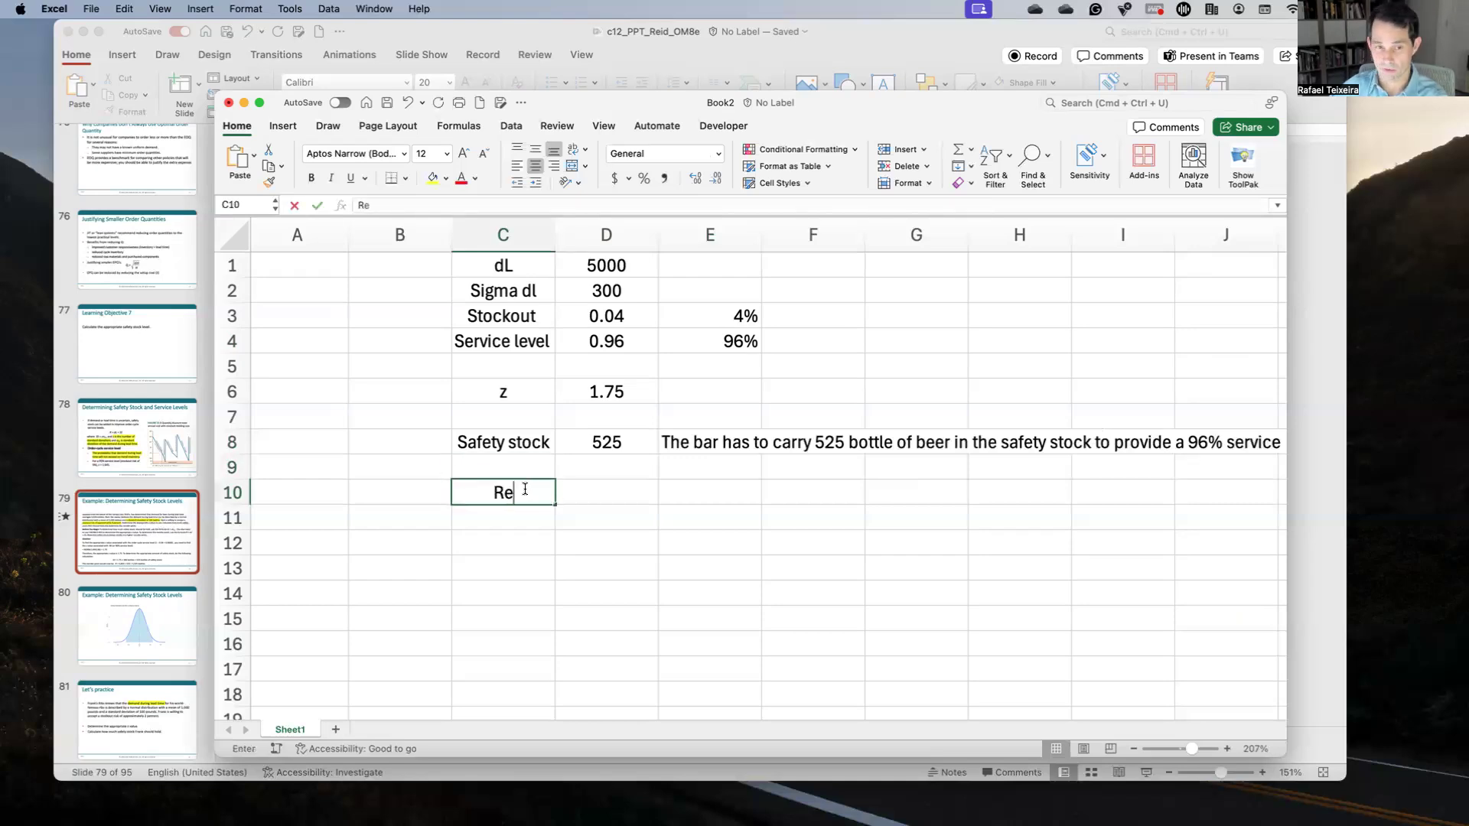
pyautogui.write('order point')
pyautogui.press('Tab')
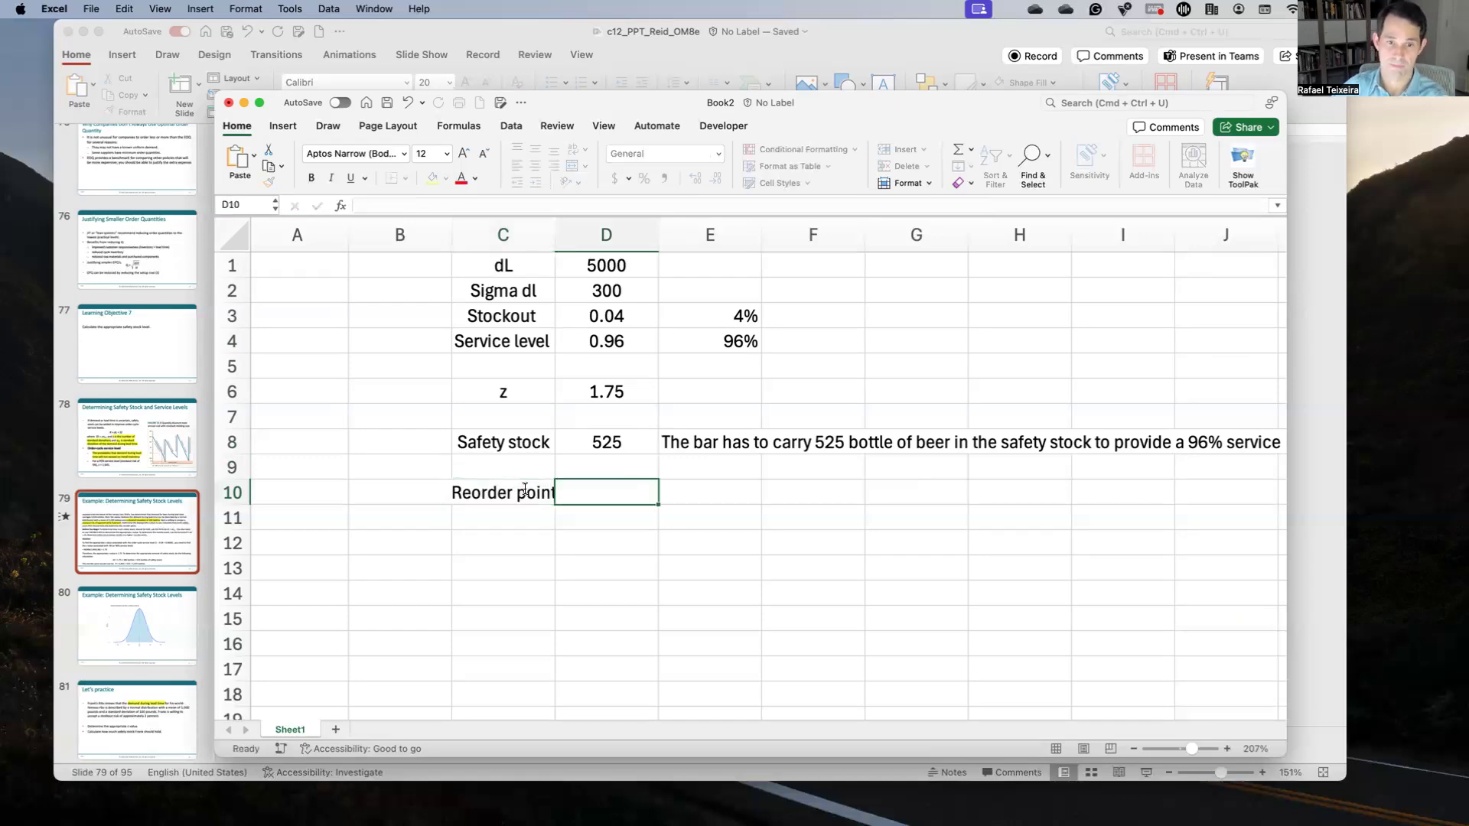
# Calculate the reorder point in D10 as lead-time demand plus safety stock with =D1+D8
pyautogui.write('=')
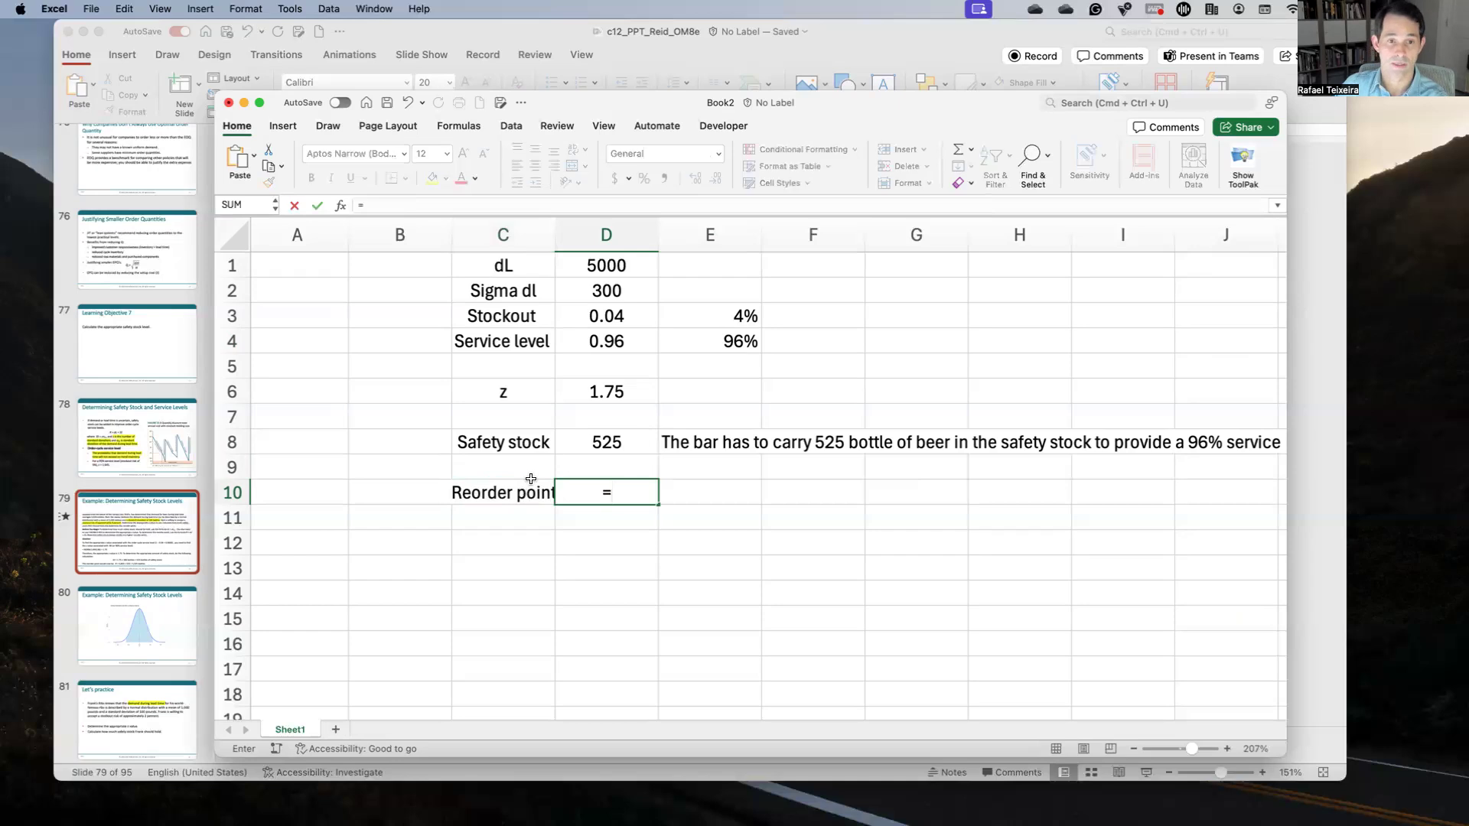
pyautogui.click(585, 267)
pyautogui.write('+')
pyautogui.click(604, 442)
pyautogui.press('Return')
# In E10, write "When the inventory reaches 5,525 bottles, they place a new order for more beers."
pyautogui.press('Up')
pyautogui.press('Right')
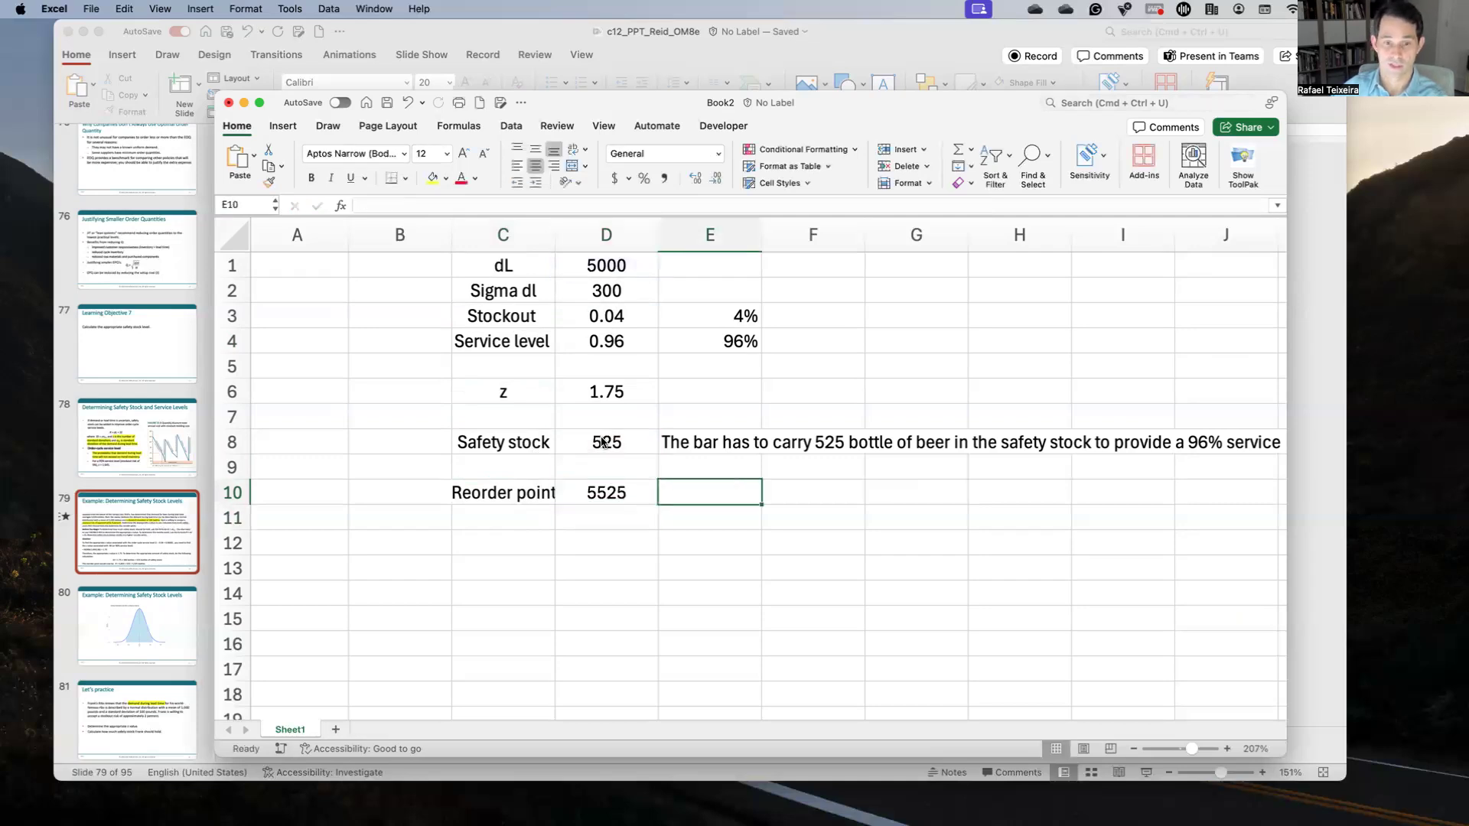
pyautogui.write('When the ')
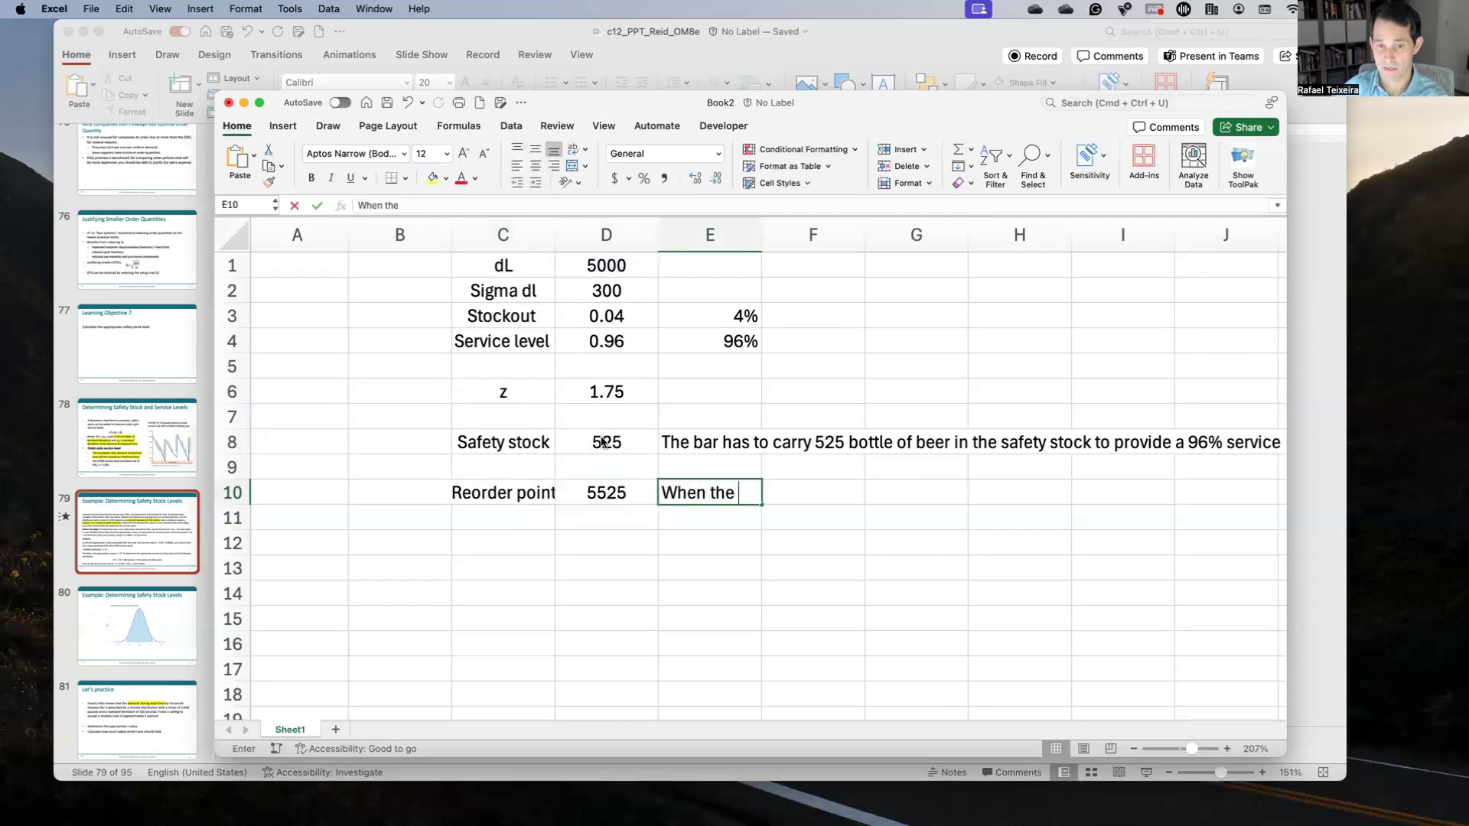
pyautogui.write('invenotry')
pyautogui.press('BackSpace')
pyautogui.press('BackSpace')
pyautogui.press('BackSpace')
pyautogui.press('BackSpace')
pyautogui.write('t')
pyautogui.write('ory ')
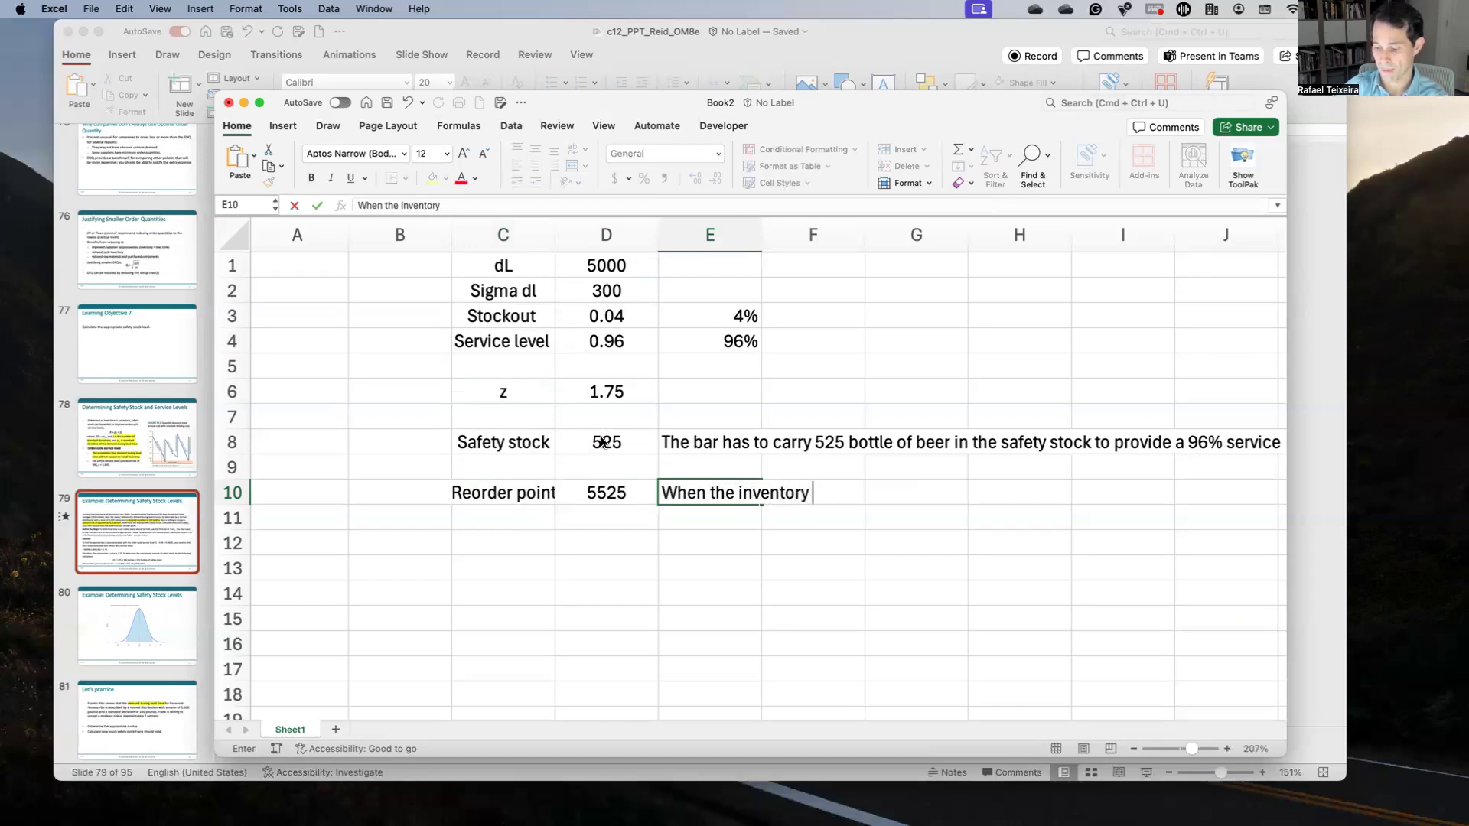
pyautogui.write('reaches 5')
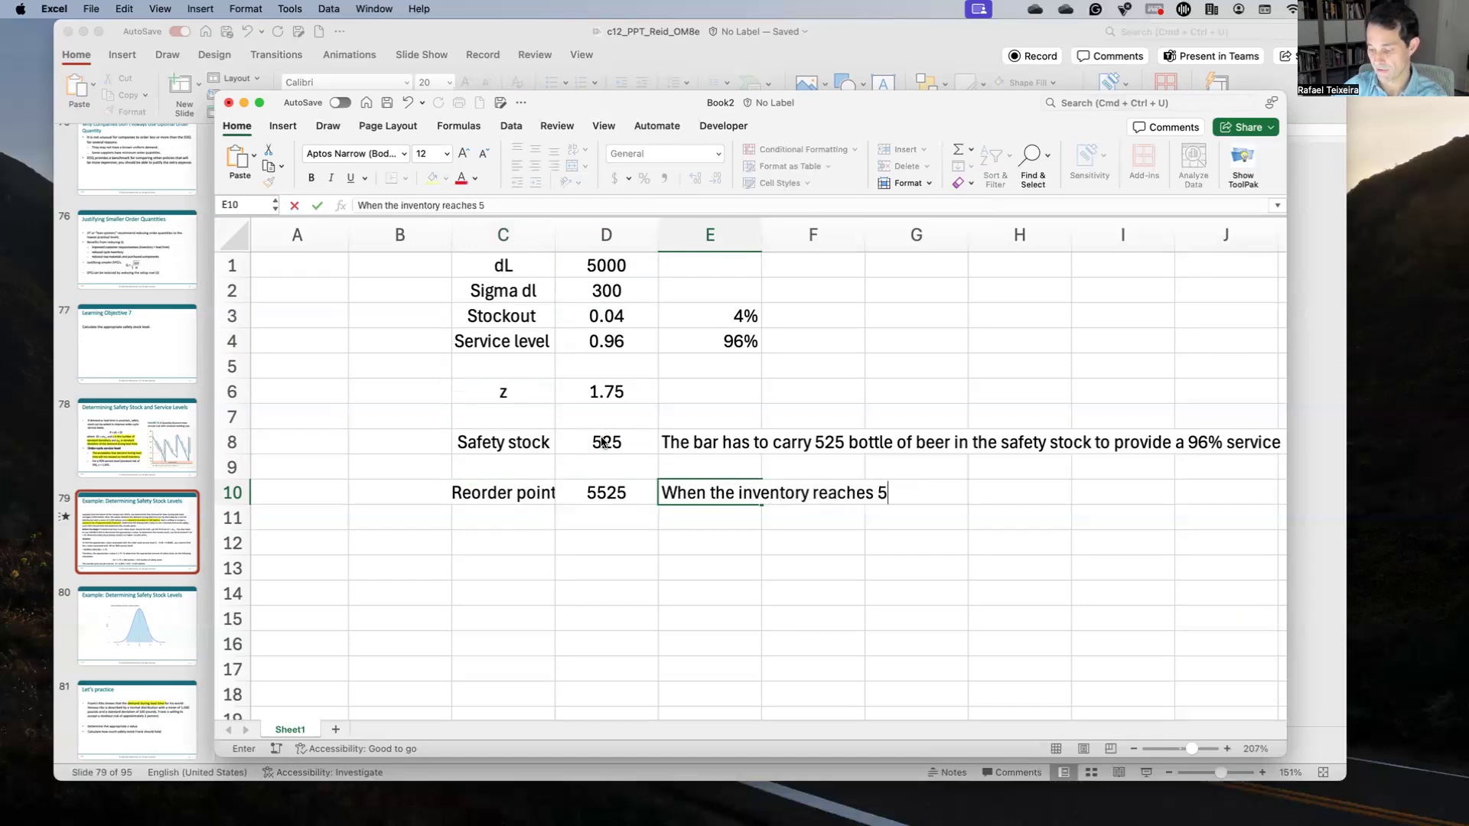
pyautogui.write(',225')
pyautogui.write('bo')
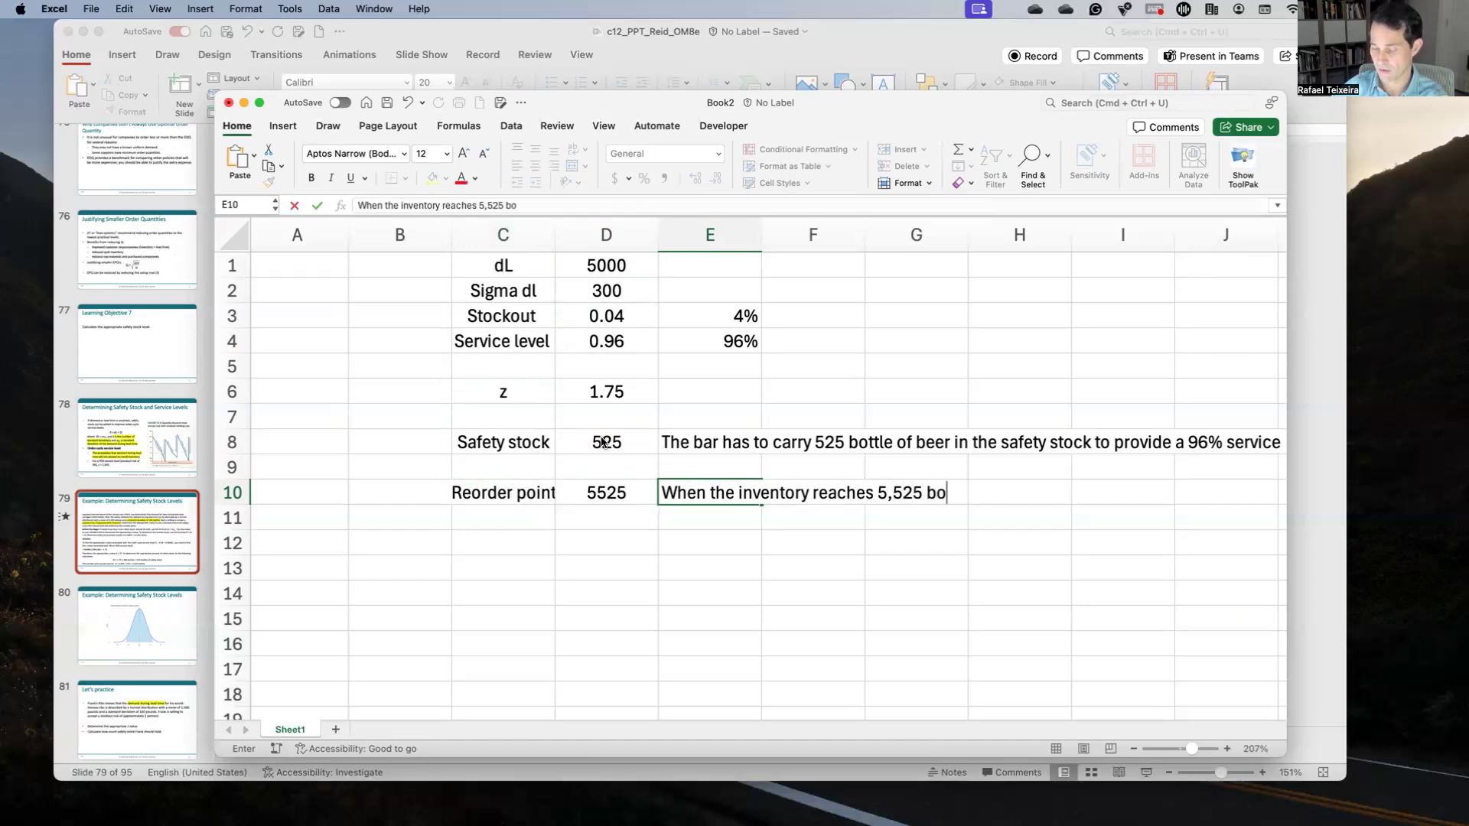
pyautogui.write('ttles, the')
pyautogui.write('y plance')
pyautogui.press('BackSpace')
pyautogui.press('BackSpace')
pyautogui.press('BackSpace')
pyautogui.write('ce ')
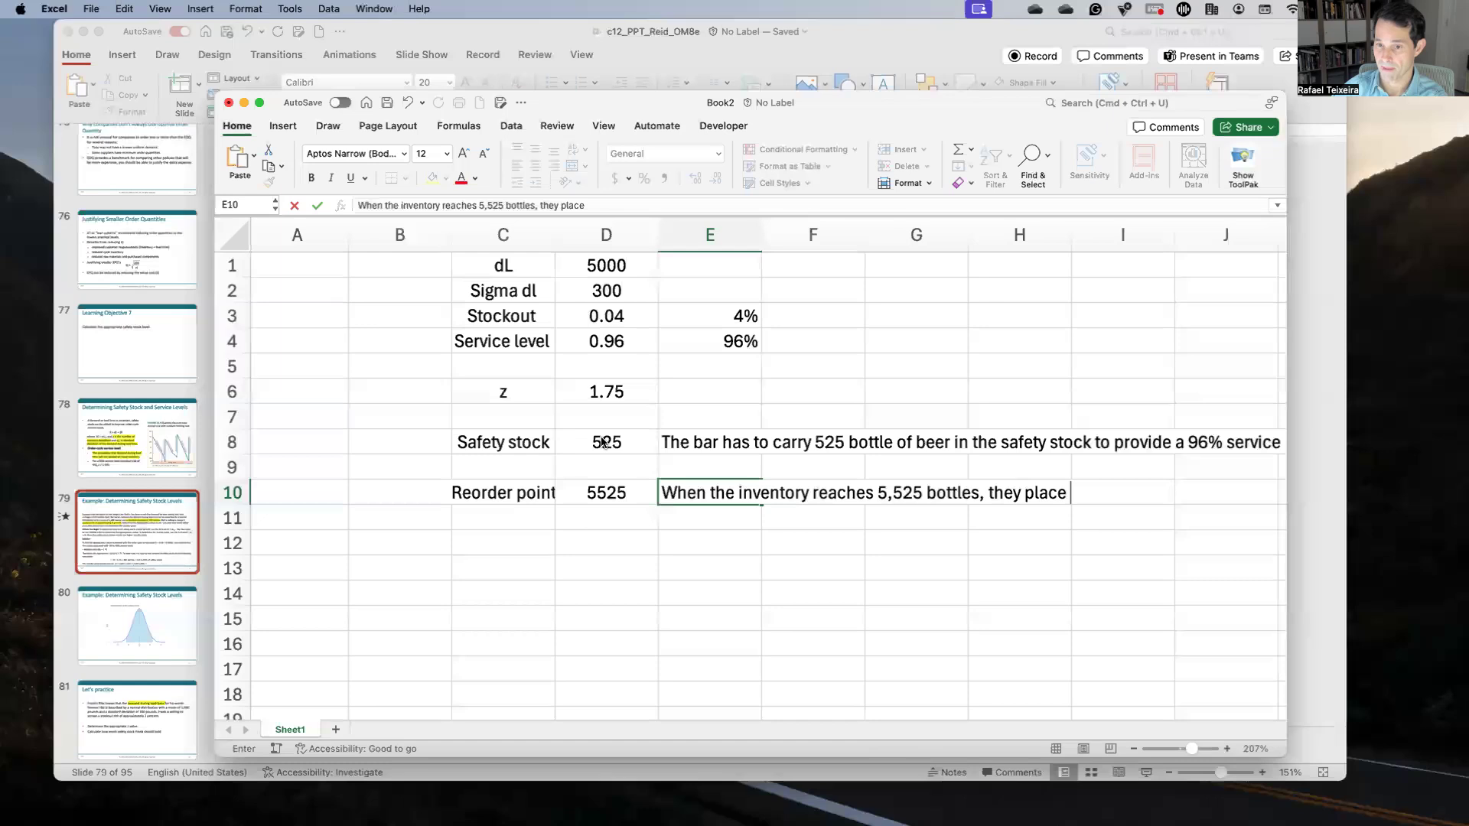
pyautogui.write('a new order for mor')
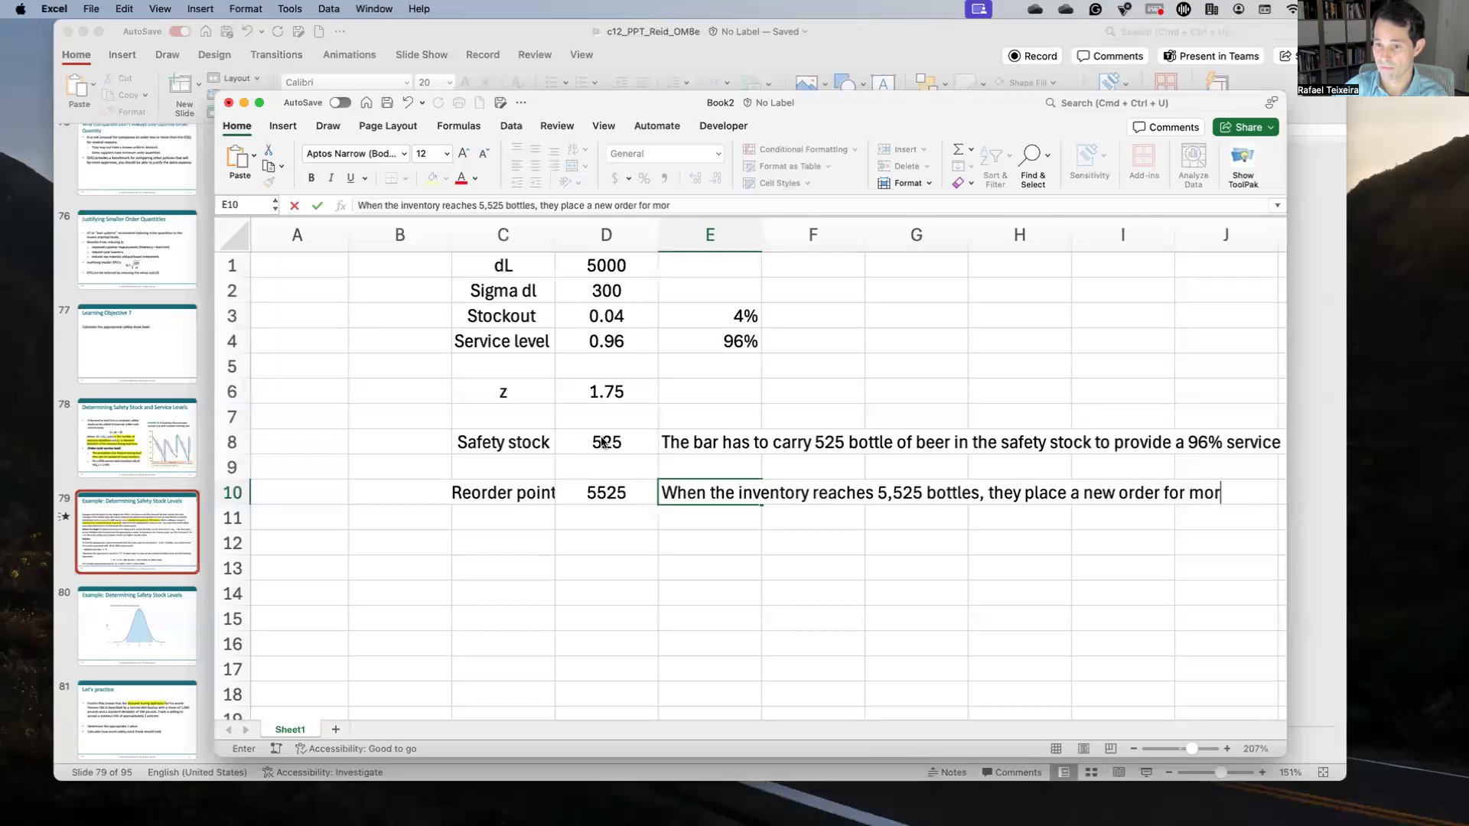
pyautogui.write('e beers.')
pyautogui.press('Return')
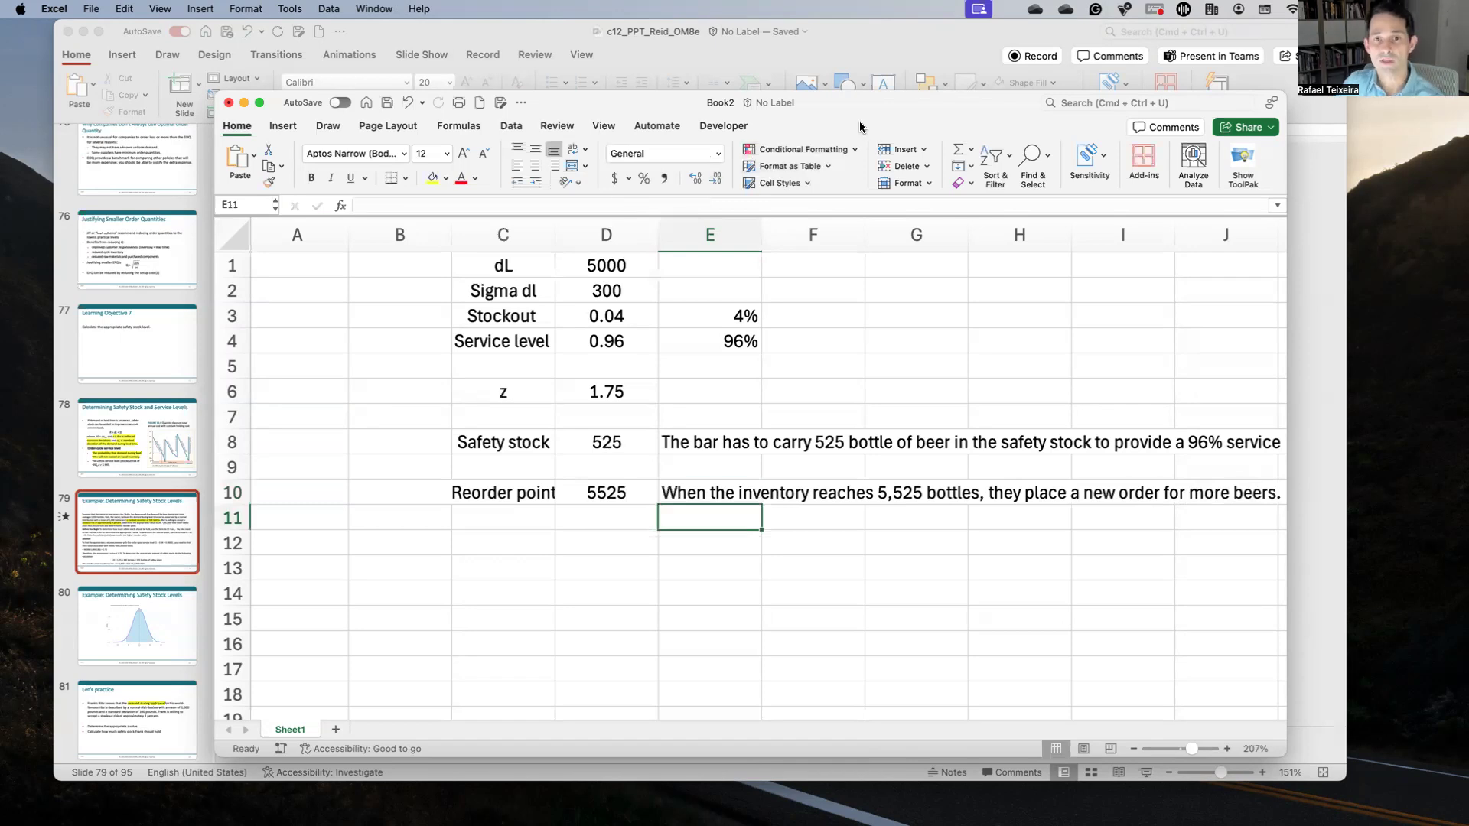
# Switch to the PowerPoint presentation c12_PPT_Reid_OM8e showing the safety stock example slide
pyautogui.click(916, 25)
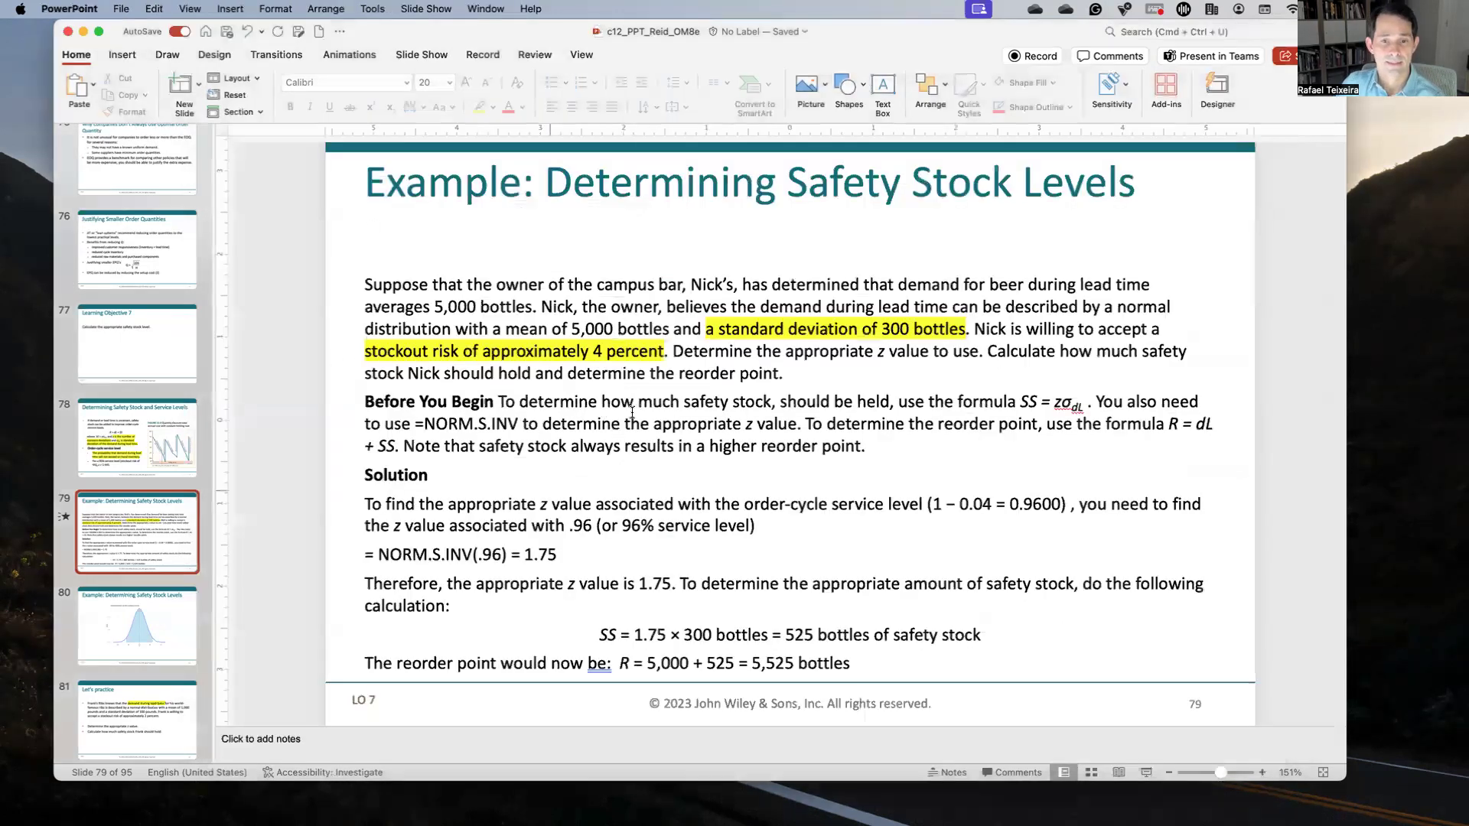